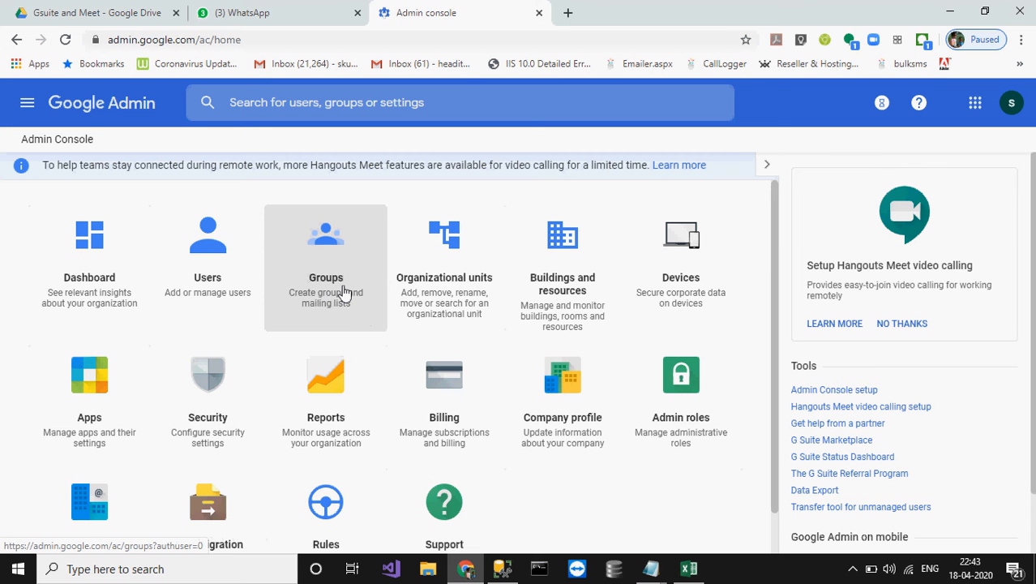
Step: Browse the organization's Groups list, selecting the All Staff RBKIS group's email, then start creating a group
{"action": "left_click", "coordinate": [344, 293]}
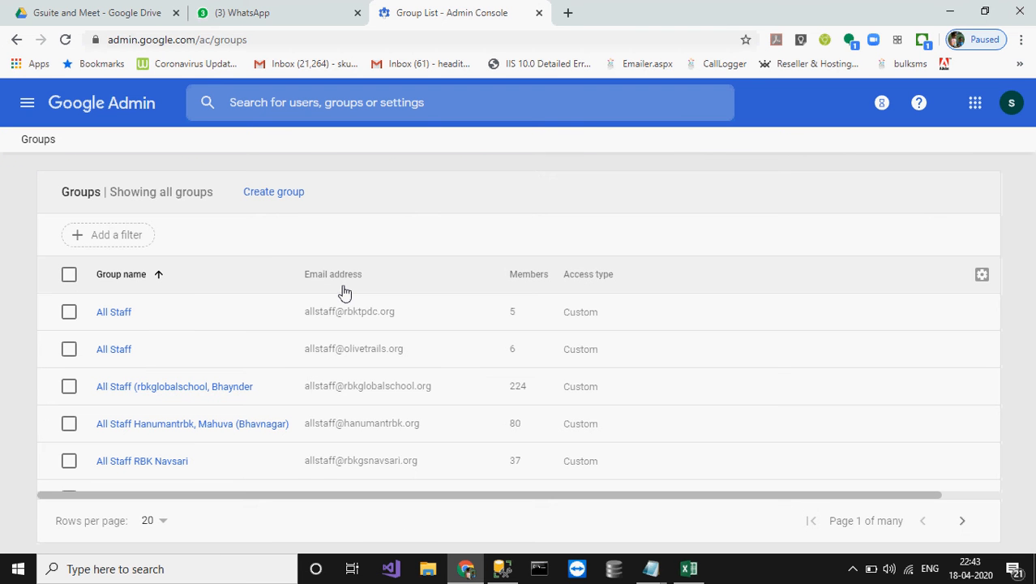
{"action": "scroll", "coordinate": [414, 377], "scroll_direction": "down", "scroll_amount": 1}
{"action": "scroll", "coordinate": [414, 378], "scroll_direction": "up", "scroll_amount": 1}
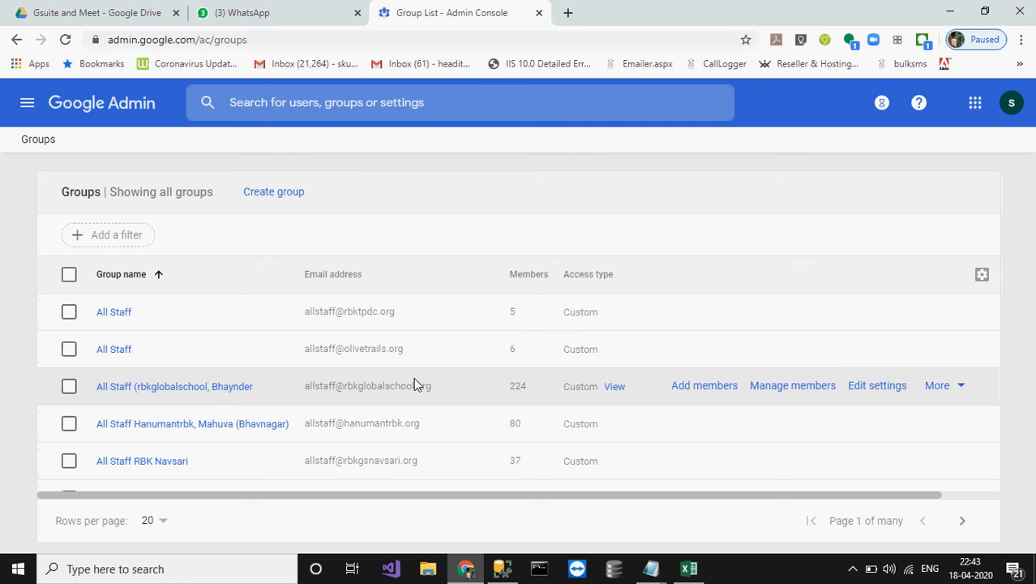
{"action": "scroll", "coordinate": [414, 377], "scroll_direction": "down", "scroll_amount": 4}
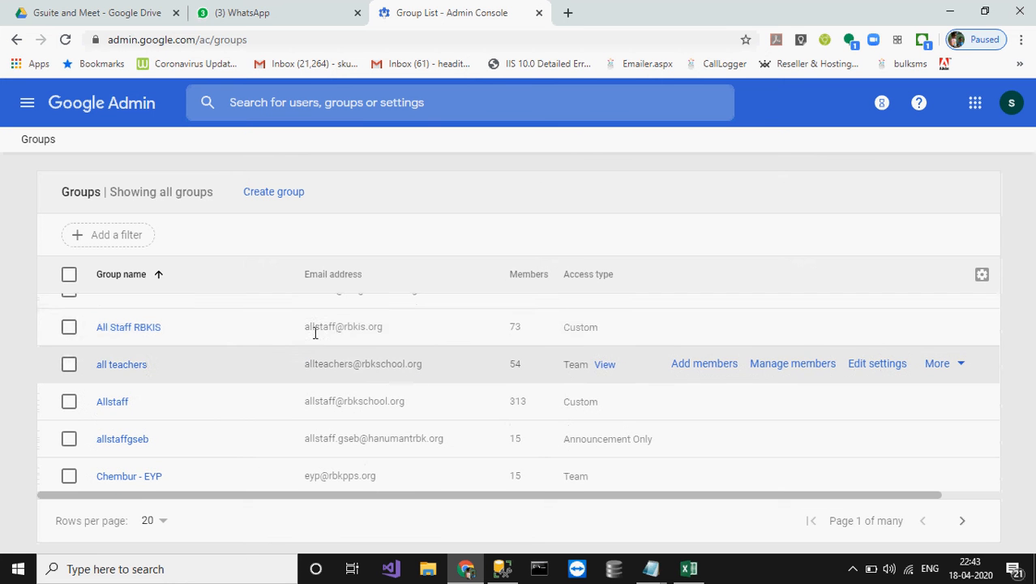
{"action": "left_click_drag", "start_coordinate": [306, 329], "coordinate": [388, 334]}
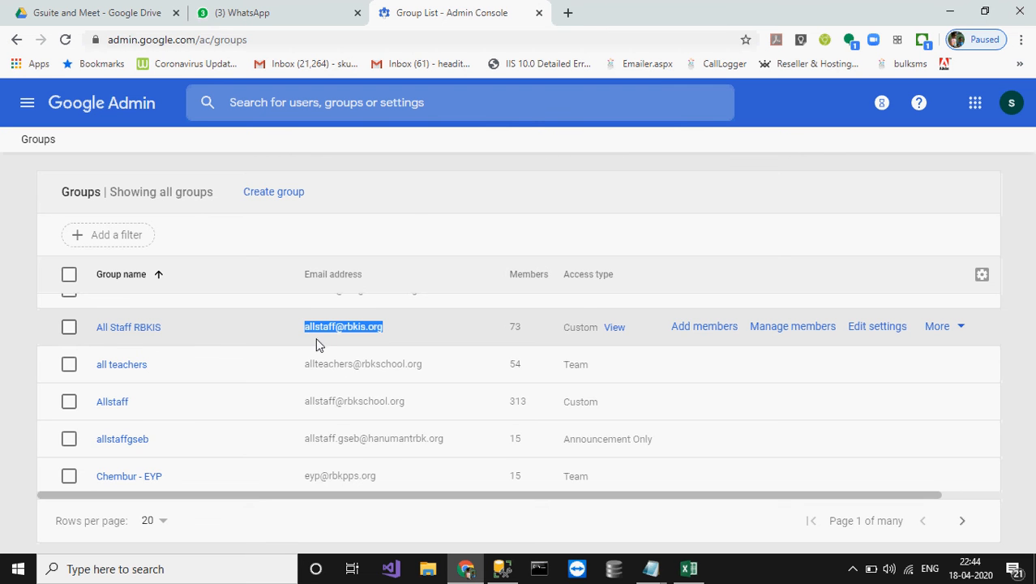
{"action": "scroll", "coordinate": [316, 345], "scroll_direction": "up", "scroll_amount": 2}
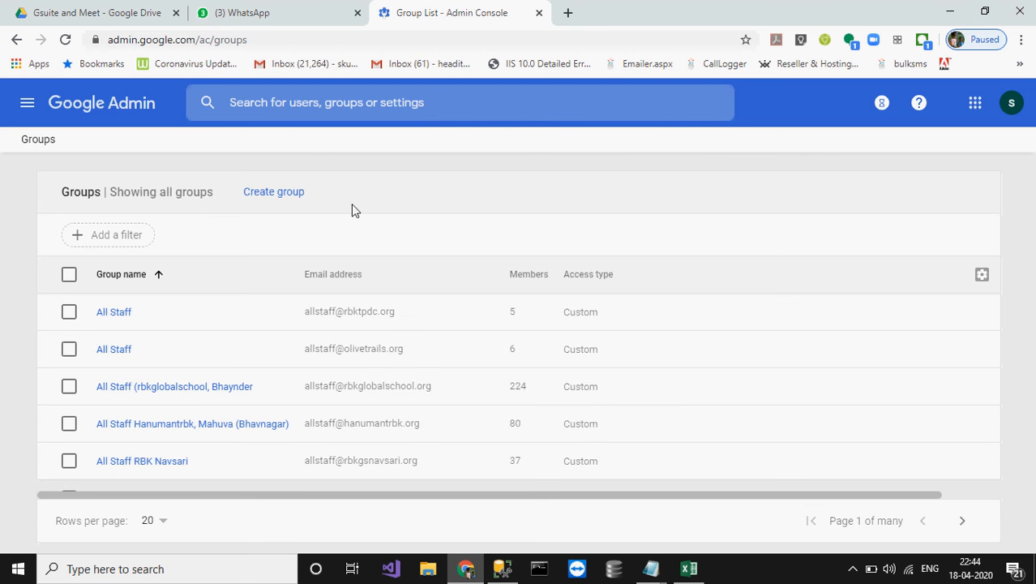
{"action": "left_click", "coordinate": [276, 195]}
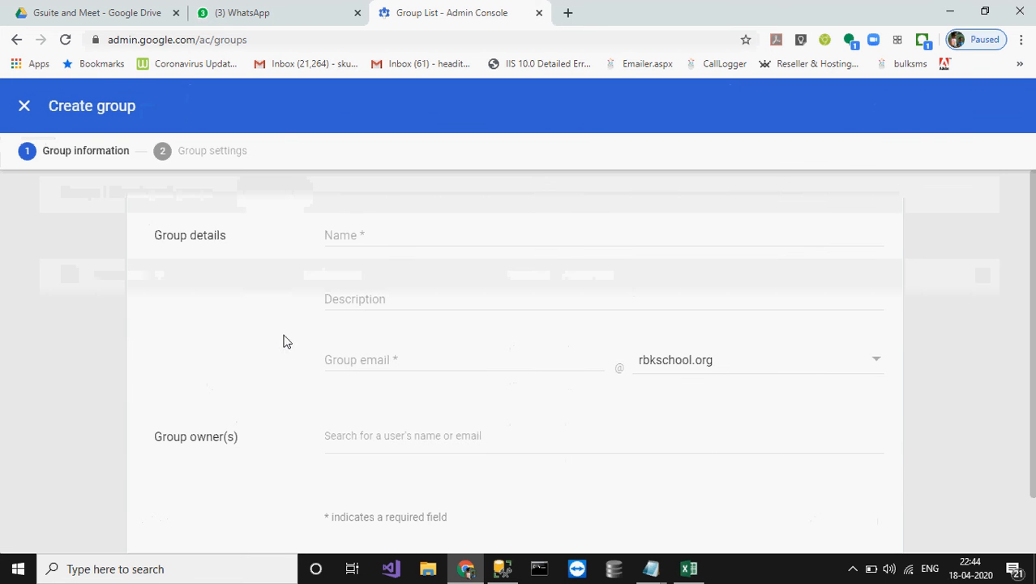
Step: Enter group name '10 A Students', description 'All 10 A students' and group email rbk10a
{"action": "scroll", "coordinate": [284, 341], "scroll_direction": "down", "scroll_amount": 1}
{"action": "scroll", "coordinate": [284, 340], "scroll_direction": "up", "scroll_amount": 1}
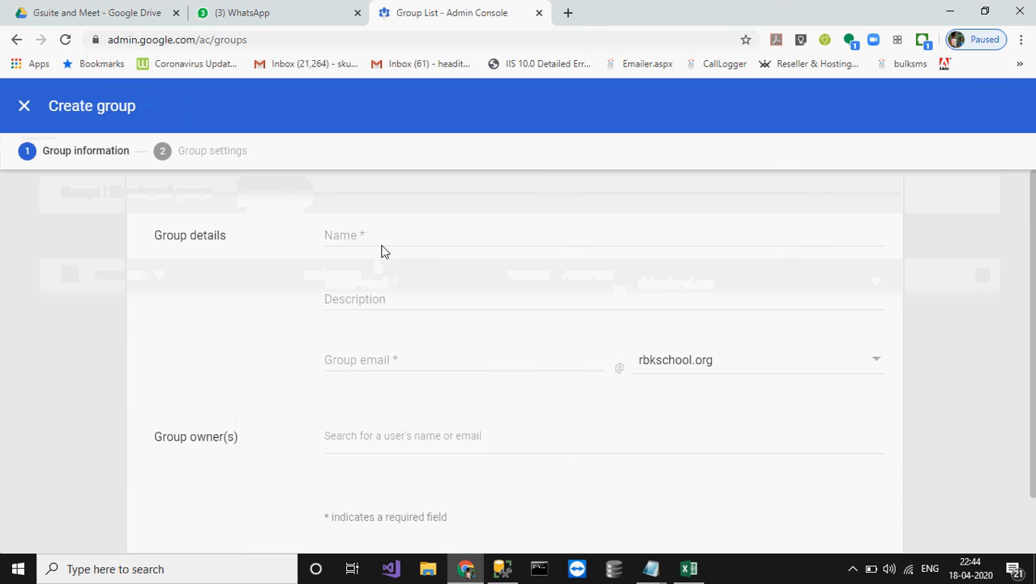
{"action": "left_click", "coordinate": [355, 235]}
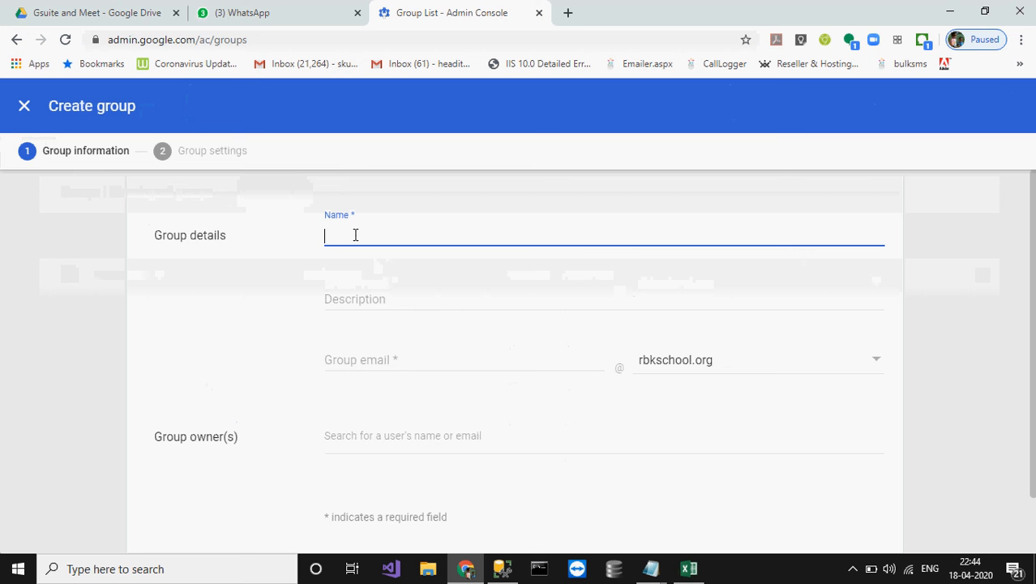
{"action": "type", "text": "All Studen"}
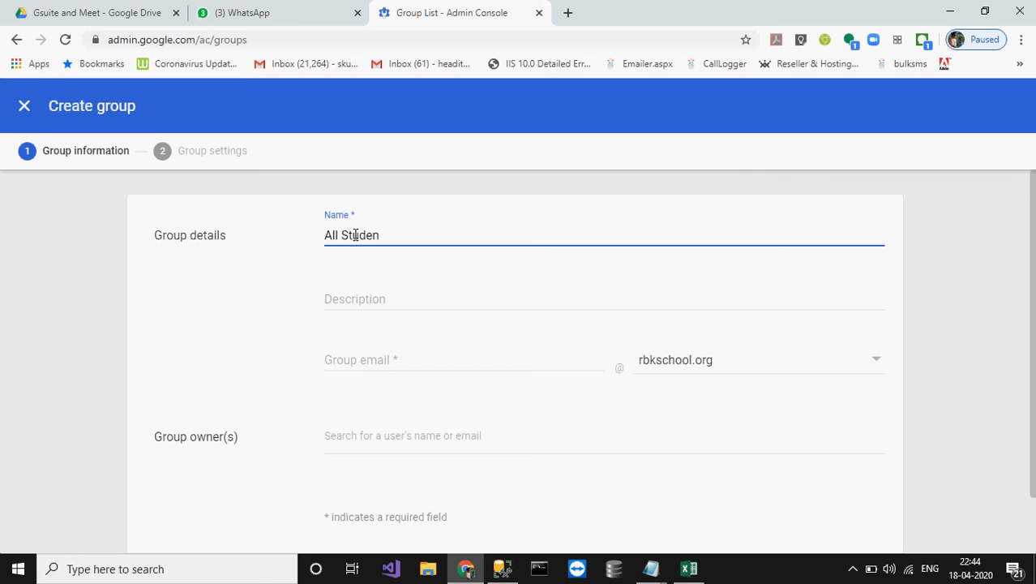
{"action": "type", "text": "tes"}
{"action": "key", "text": "BackSpace"}
{"action": "key", "text": "BackSpace"}
{"action": "key", "text": "BackSpace"}
{"action": "key", "text": "BackSpace"}
{"action": "key", "text": "BackSpace"}
{"action": "key", "text": "BackSpace"}
{"action": "key", "text": "BackSpace"}
{"action": "key", "text": "BackSpace"}
{"action": "key", "text": "BackSpace"}
{"action": "key", "text": "BackSpace"}
{"action": "key", "text": "BackSpace"}
{"action": "key", "text": "BackSpace"}
{"action": "key", "text": "BackSpace"}
{"action": "key", "text": "BackSpace"}
{"action": "type", "text": "10 A Students"}
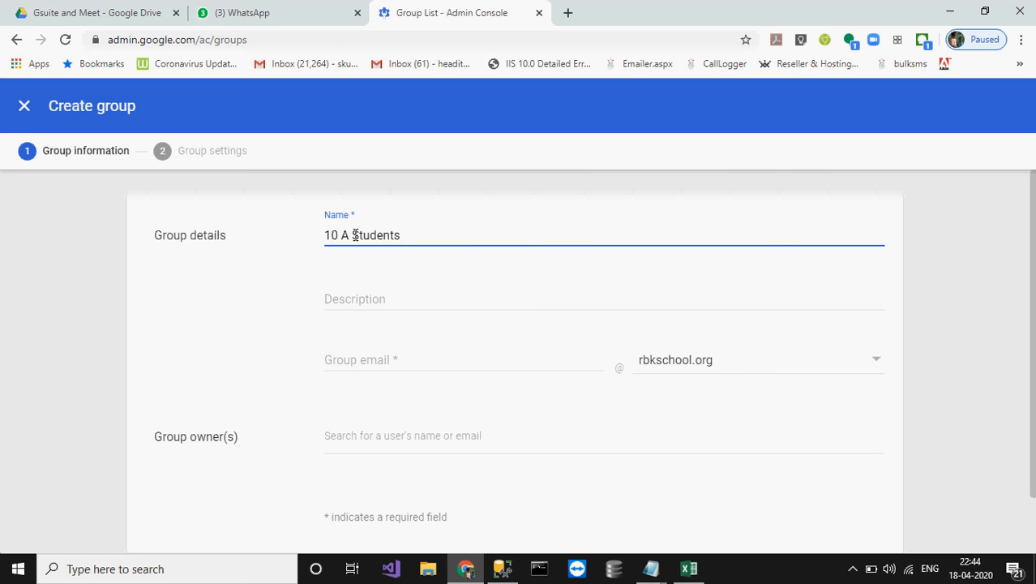
{"action": "key", "text": "Tab"}
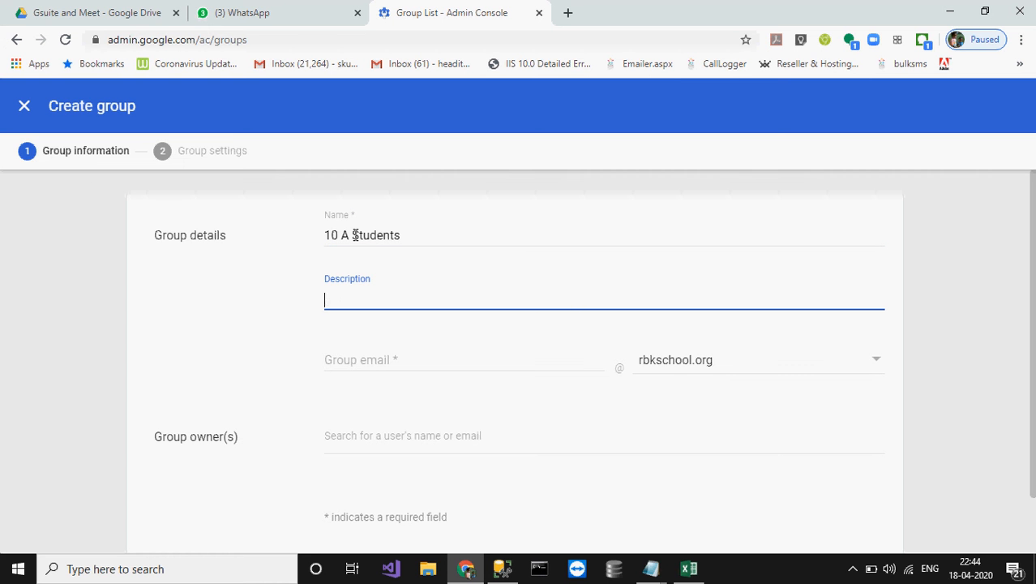
{"action": "type", "text": "All 10 A students"}
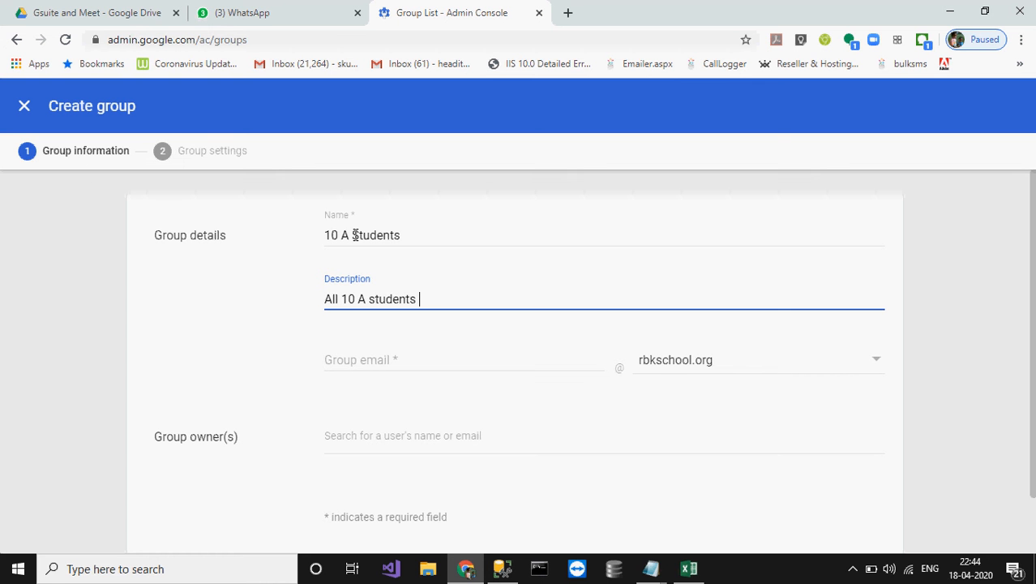
{"action": "key", "text": "Tab"}
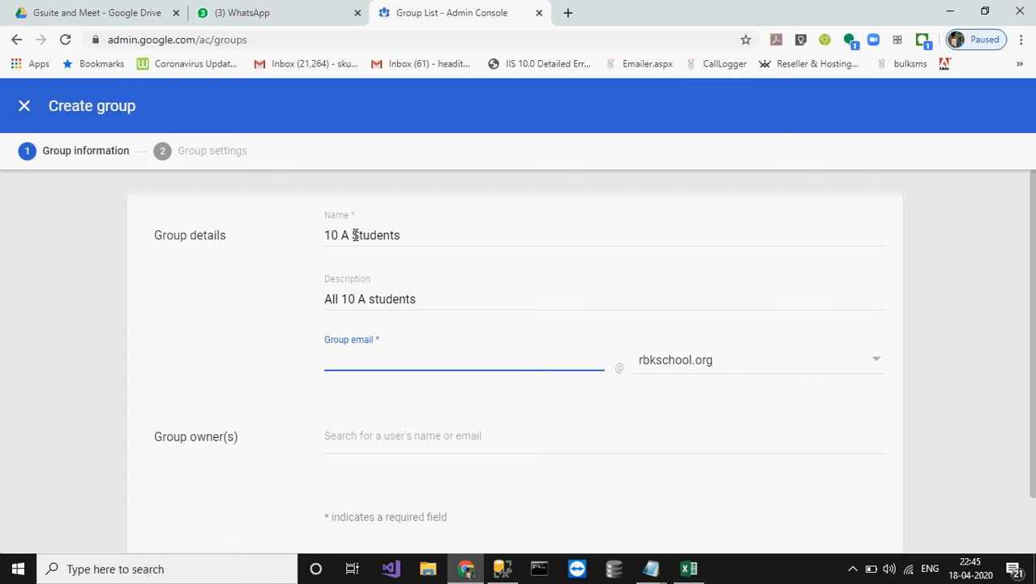
{"action": "type", "text": "rbk10a"}
{"action": "key", "text": "Tab"}
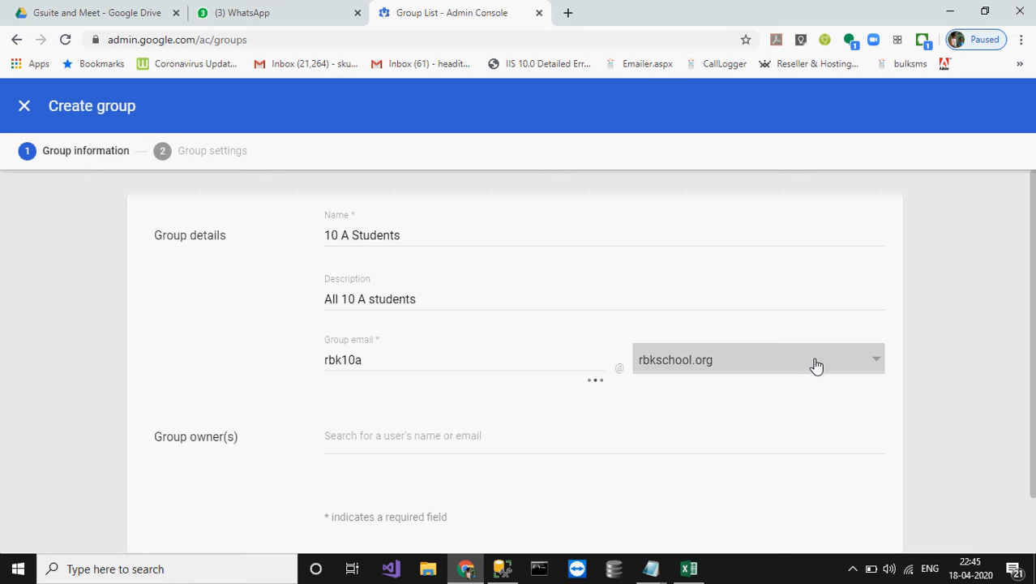
{"action": "left_click", "coordinate": [822, 366]}
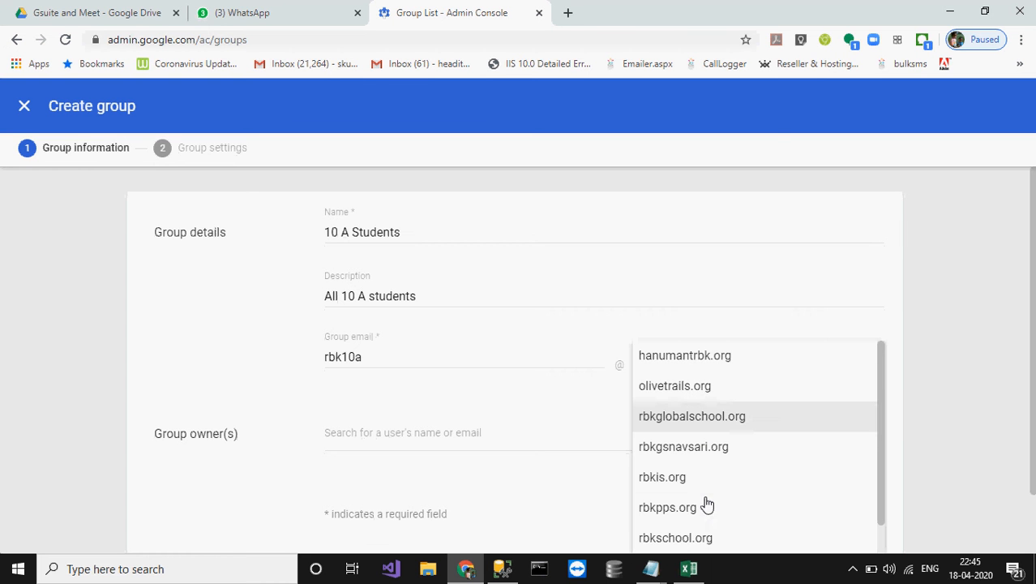
{"action": "left_click", "coordinate": [686, 539]}
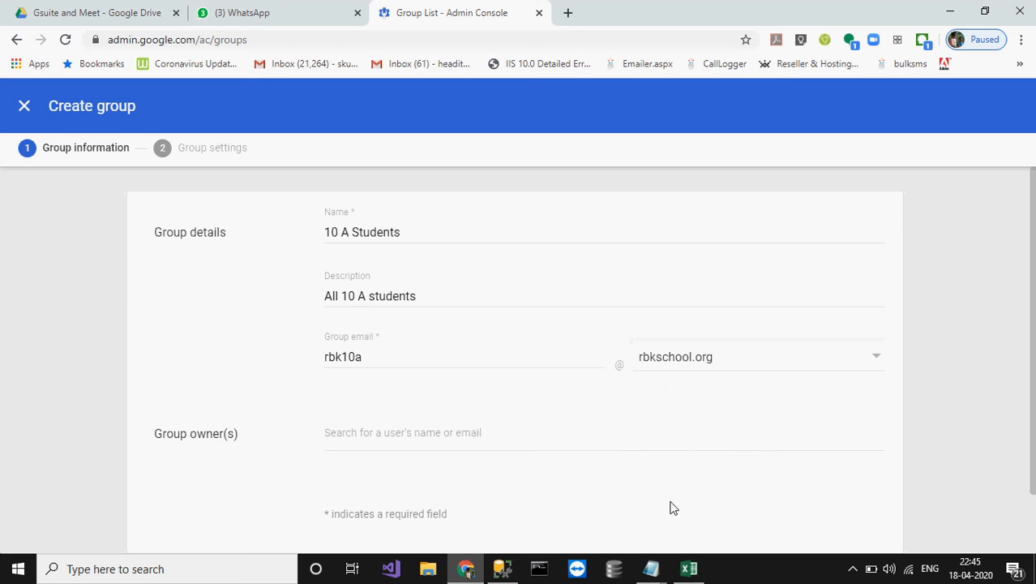
{"action": "left_click", "coordinate": [641, 432]}
{"action": "scroll", "coordinate": [641, 431], "scroll_direction": "down", "scroll_amount": 1}
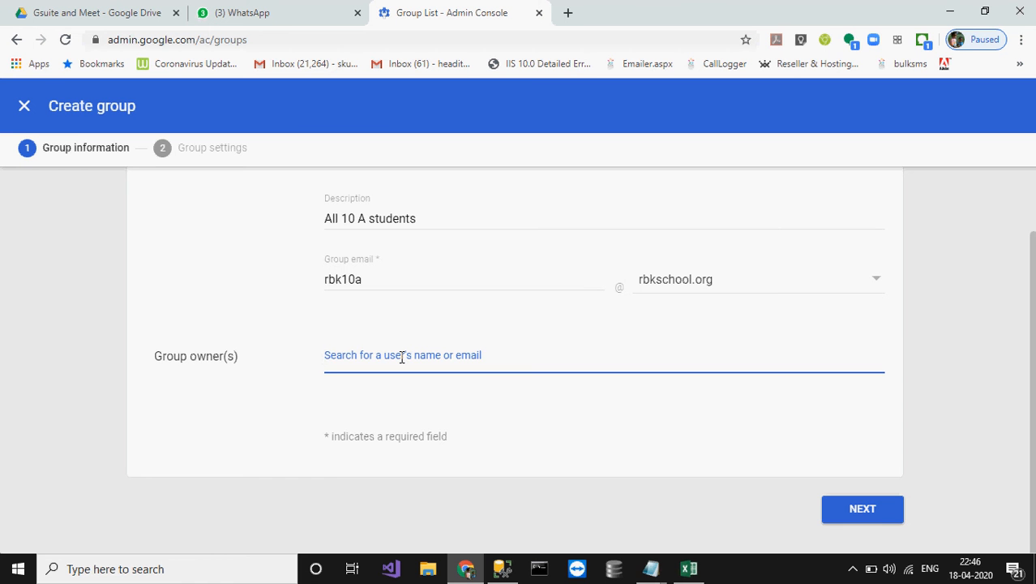
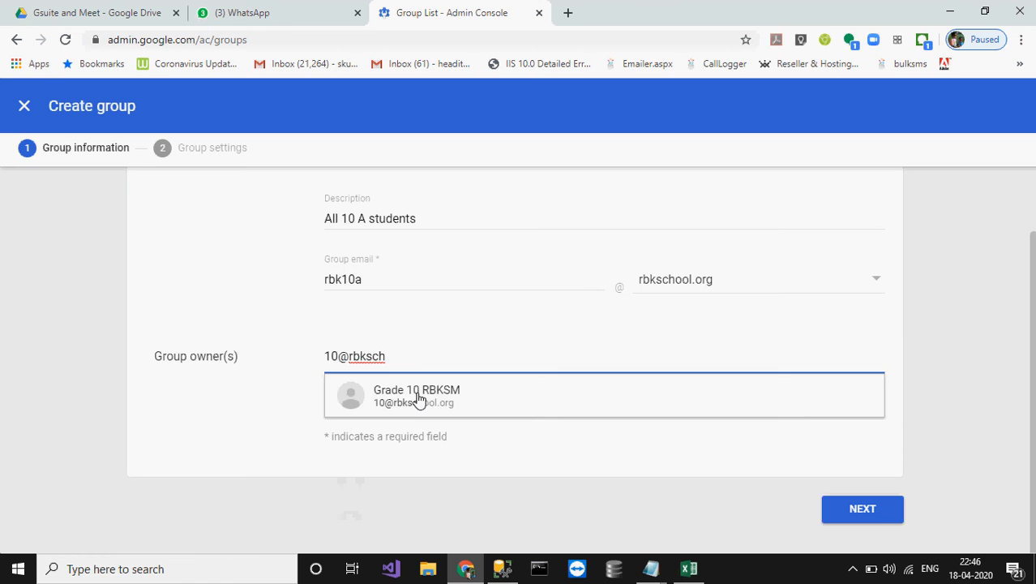
Step: Add the Grade 10 RBKSM account as the new group's owner
{"action": "left_click", "coordinate": [386, 400]}
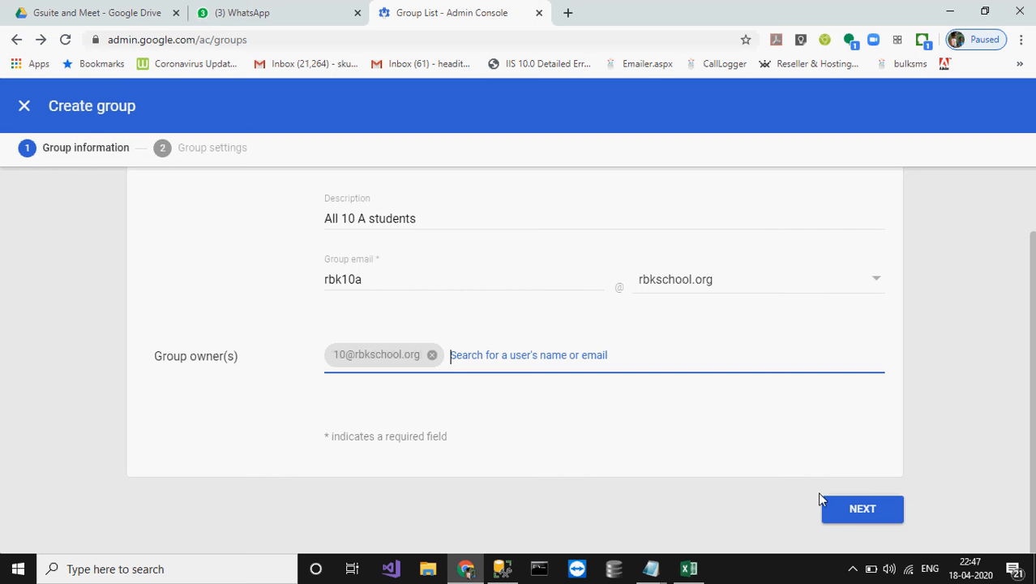
{"action": "left_click", "coordinate": [862, 510]}
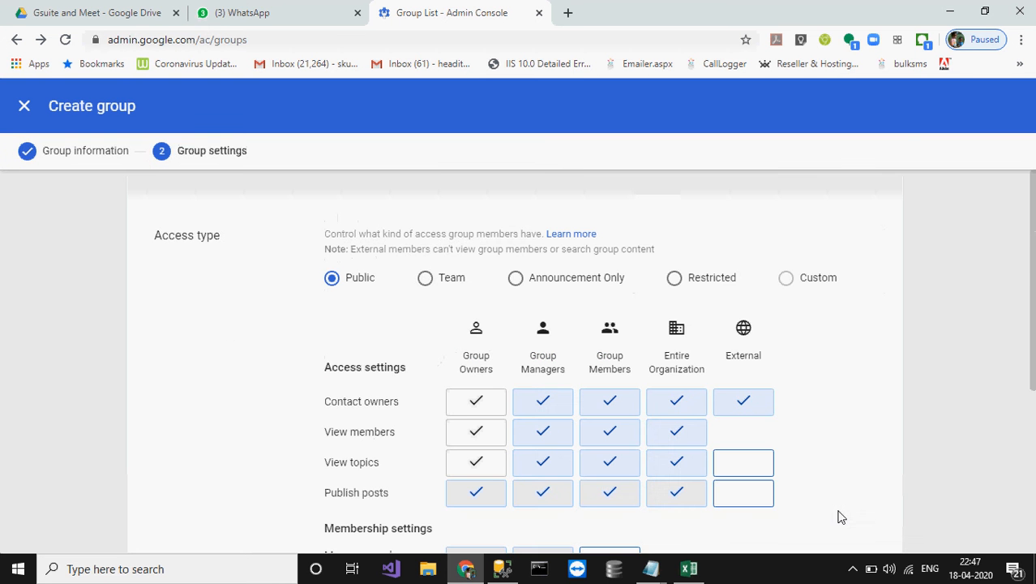
{"action": "scroll", "coordinate": [841, 517], "scroll_direction": "down", "scroll_amount": 4}
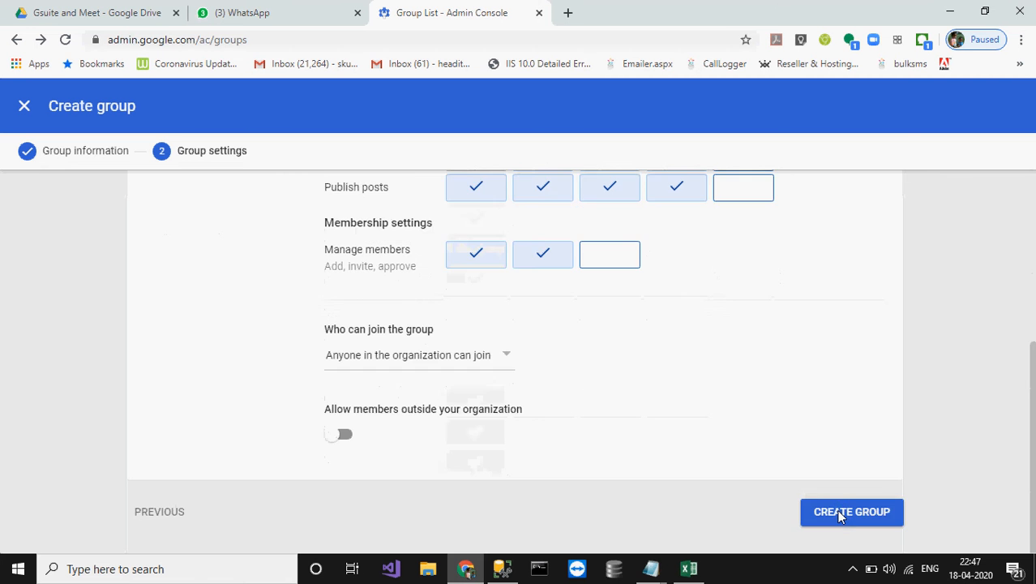
{"action": "scroll", "coordinate": [841, 517], "scroll_direction": "up", "scroll_amount": 4}
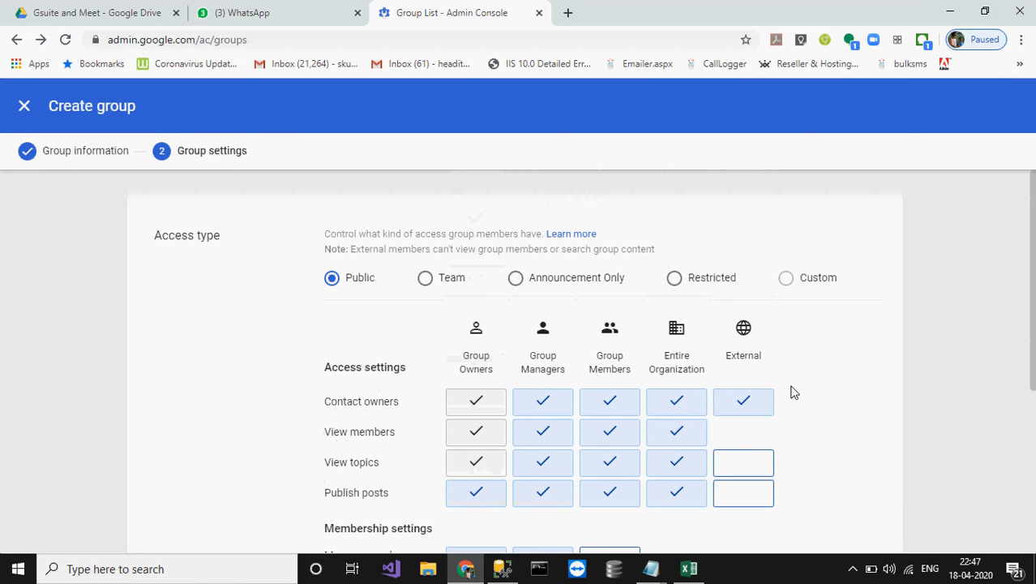
{"action": "scroll", "coordinate": [792, 393], "scroll_direction": "down", "scroll_amount": 1}
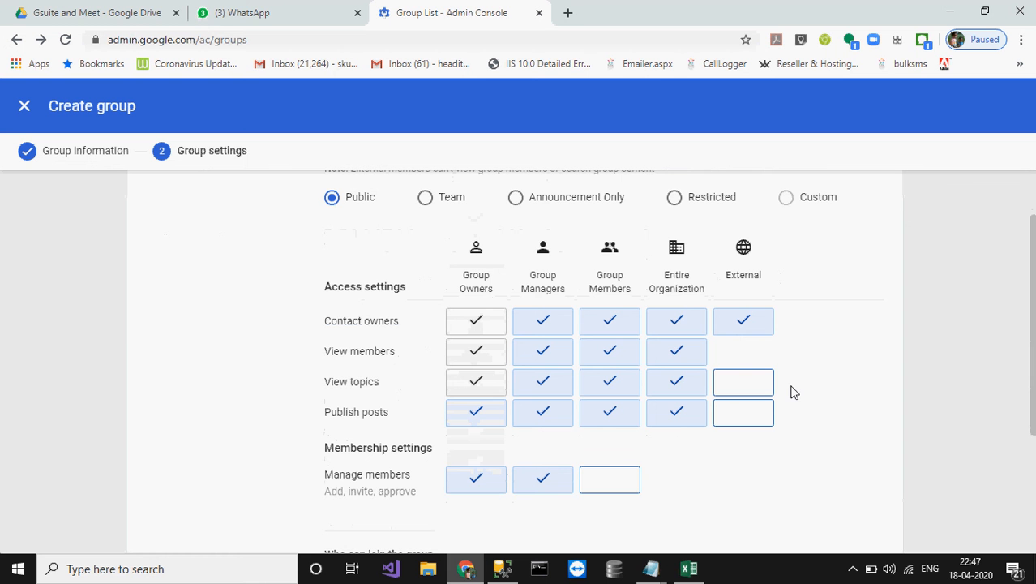
Step: Clear Entire Organization and Group Members from contacting owners, viewing members, viewing topics and publishing posts
{"action": "left_click", "coordinate": [673, 322]}
{"action": "left_click", "coordinate": [677, 351]}
{"action": "left_click", "coordinate": [677, 382]}
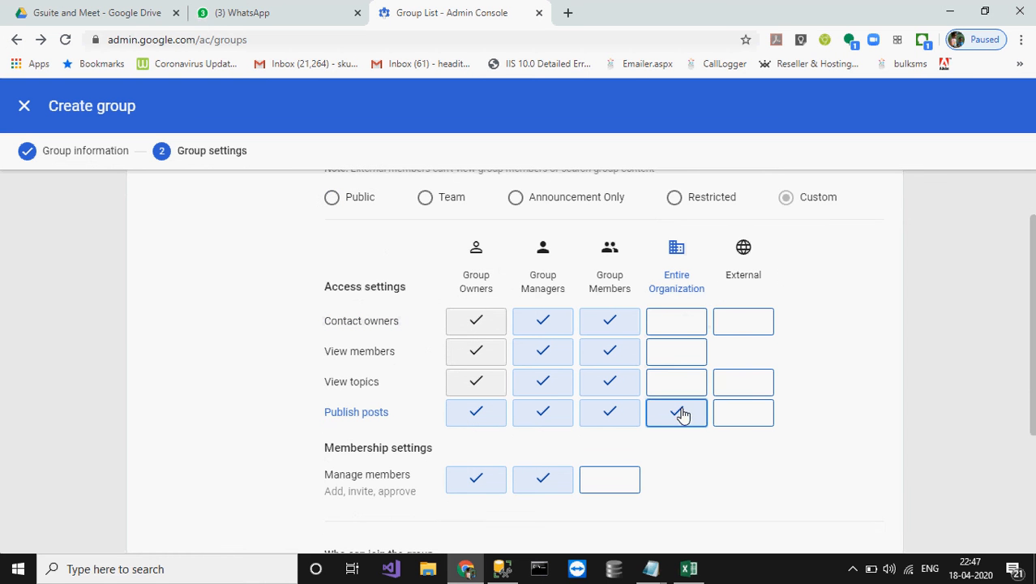
{"action": "left_click", "coordinate": [682, 414]}
{"action": "left_click", "coordinate": [612, 327]}
{"action": "left_click", "coordinate": [612, 351]}
{"action": "left_click", "coordinate": [616, 380]}
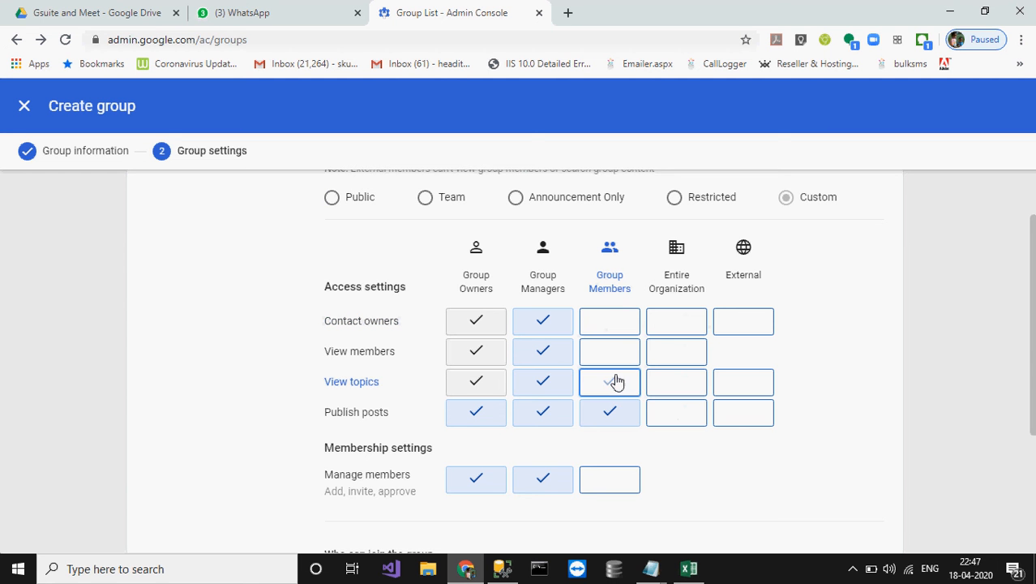
{"action": "left_click", "coordinate": [618, 423]}
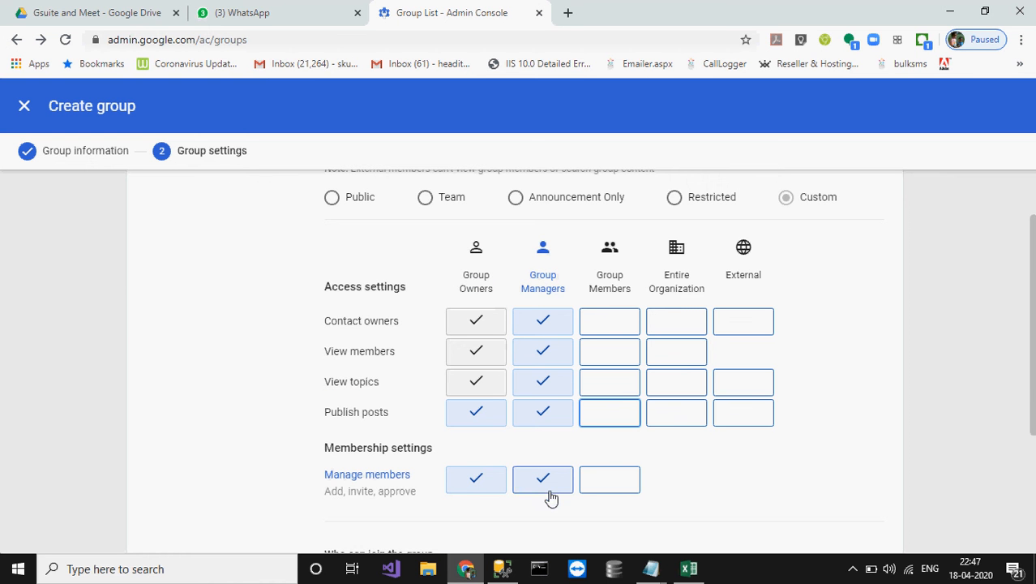
Step: Review the group settings, leaving 'Allow members outside your organization' turned off
{"action": "scroll", "coordinate": [704, 479], "scroll_direction": "down", "scroll_amount": 2}
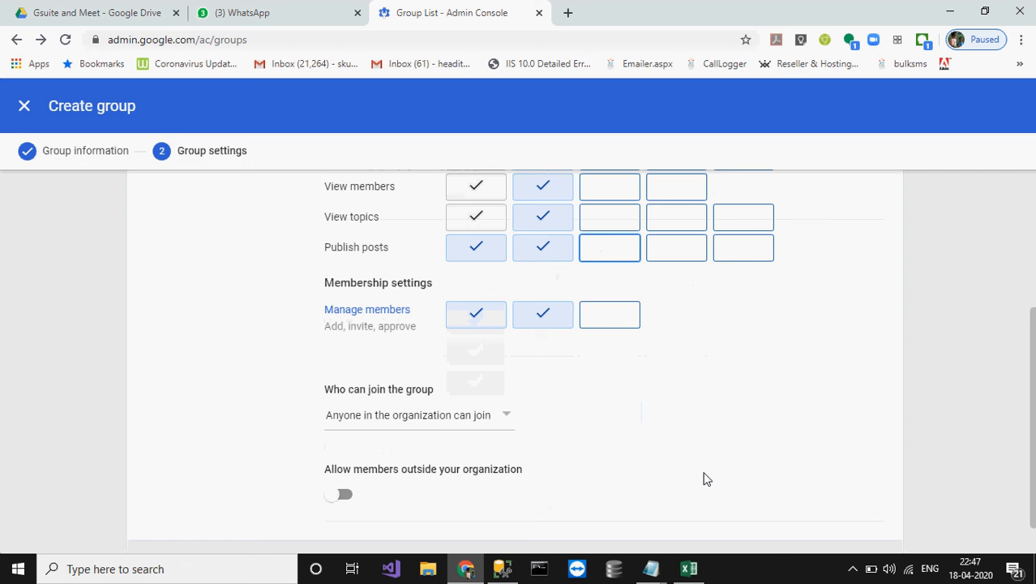
{"action": "scroll", "coordinate": [703, 480], "scroll_direction": "down", "scroll_amount": 1}
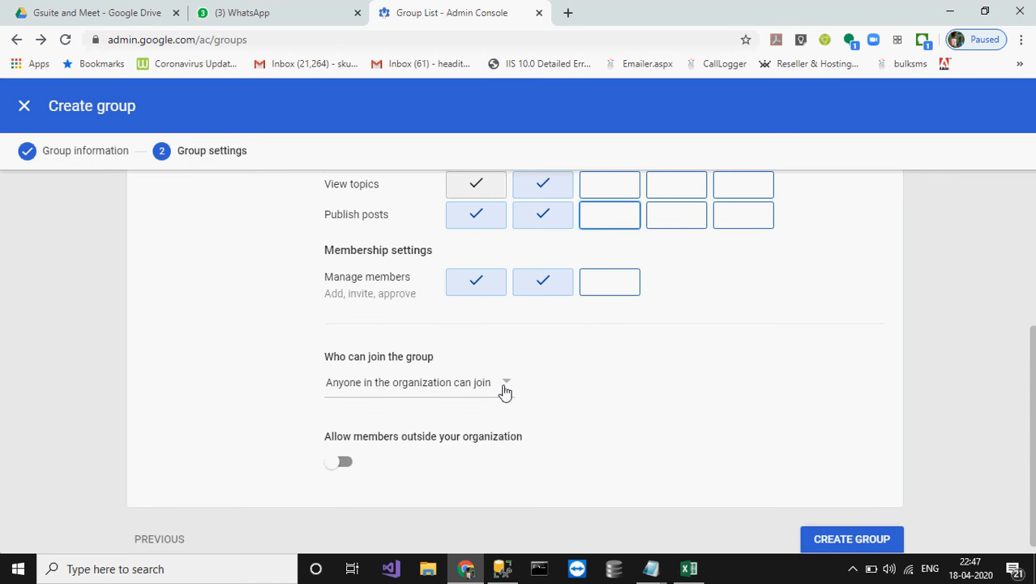
{"action": "scroll", "coordinate": [215, 403], "scroll_direction": "up", "scroll_amount": 3}
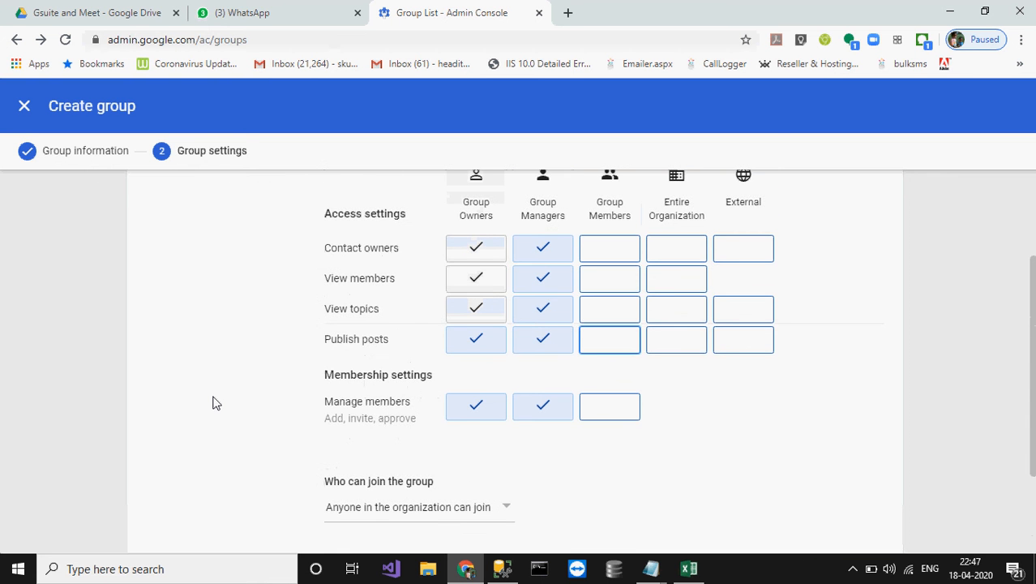
{"action": "scroll", "coordinate": [215, 403], "scroll_direction": "up", "scroll_amount": 2}
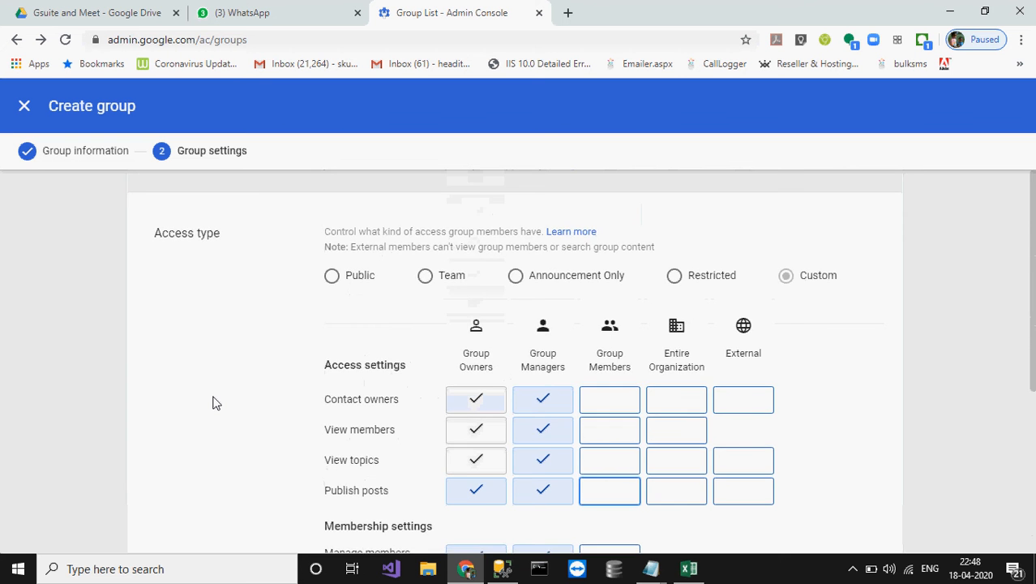
{"action": "scroll", "coordinate": [215, 403], "scroll_direction": "down", "scroll_amount": 2}
{"action": "scroll", "coordinate": [215, 403], "scroll_direction": "down", "scroll_amount": 2}
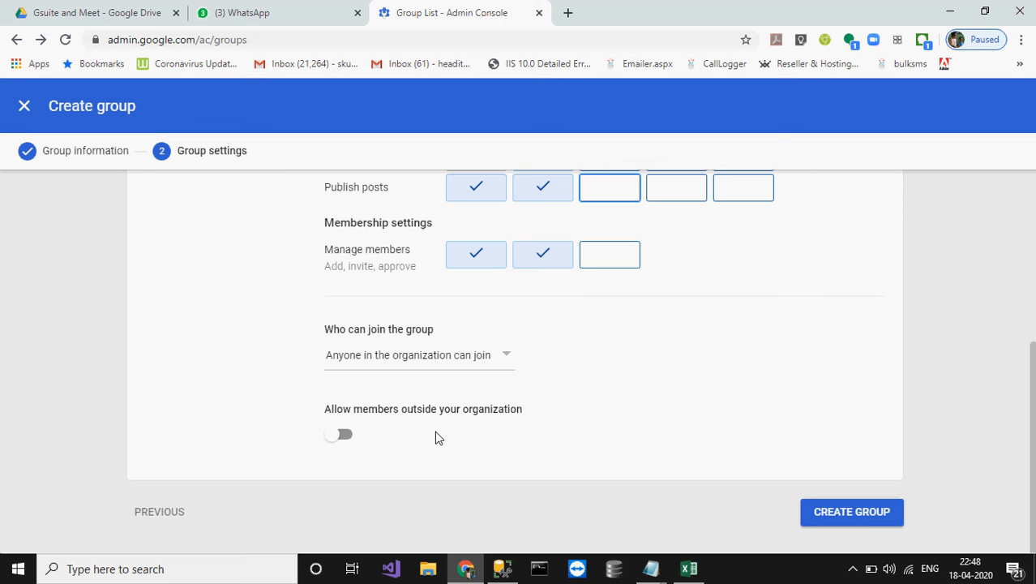
{"action": "left_click", "coordinate": [345, 437]}
{"action": "left_click", "coordinate": [345, 436]}
Step: Create the 10 A Students group with these access settings
{"action": "scroll", "coordinate": [665, 412], "scroll_direction": "up", "scroll_amount": 2}
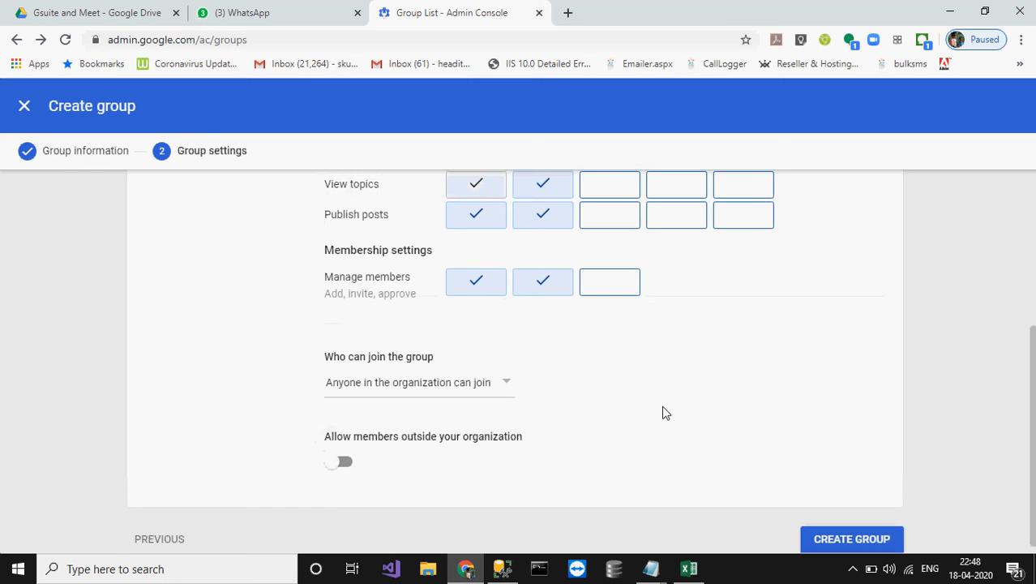
{"action": "scroll", "coordinate": [819, 370], "scroll_direction": "up", "scroll_amount": 3}
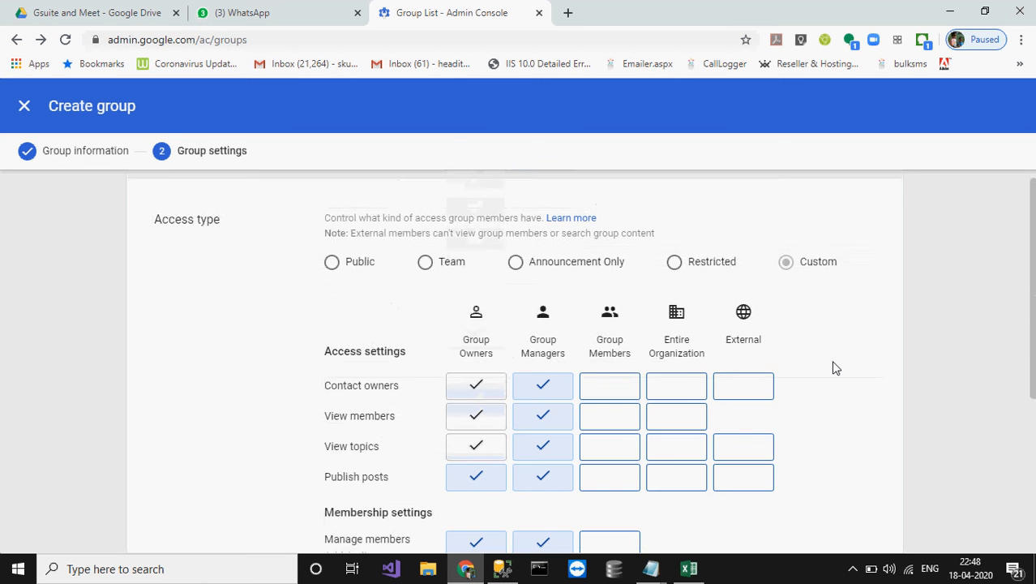
{"action": "scroll", "coordinate": [836, 368], "scroll_direction": "down", "scroll_amount": 1}
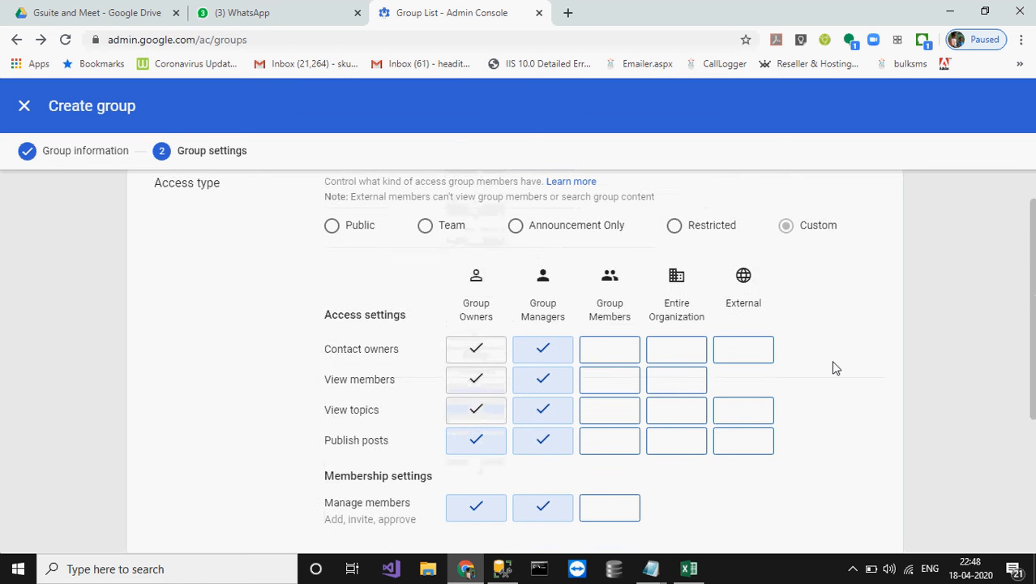
{"action": "scroll", "coordinate": [837, 367], "scroll_direction": "down", "scroll_amount": 3}
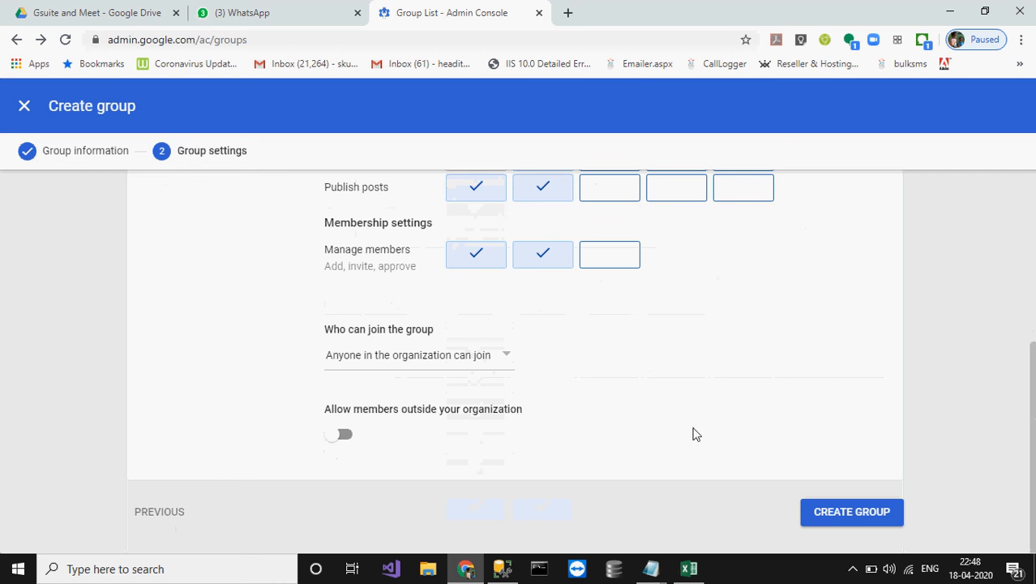
{"action": "left_click", "coordinate": [819, 517]}
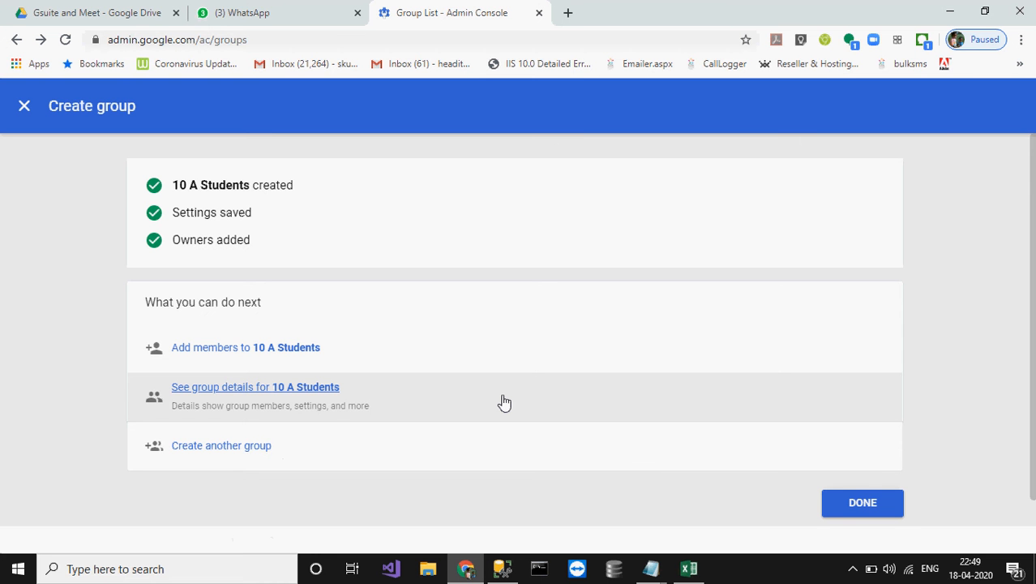
Step: Close the completion summary and open Manage members for the 10 A Students group
{"action": "left_click", "coordinate": [863, 503]}
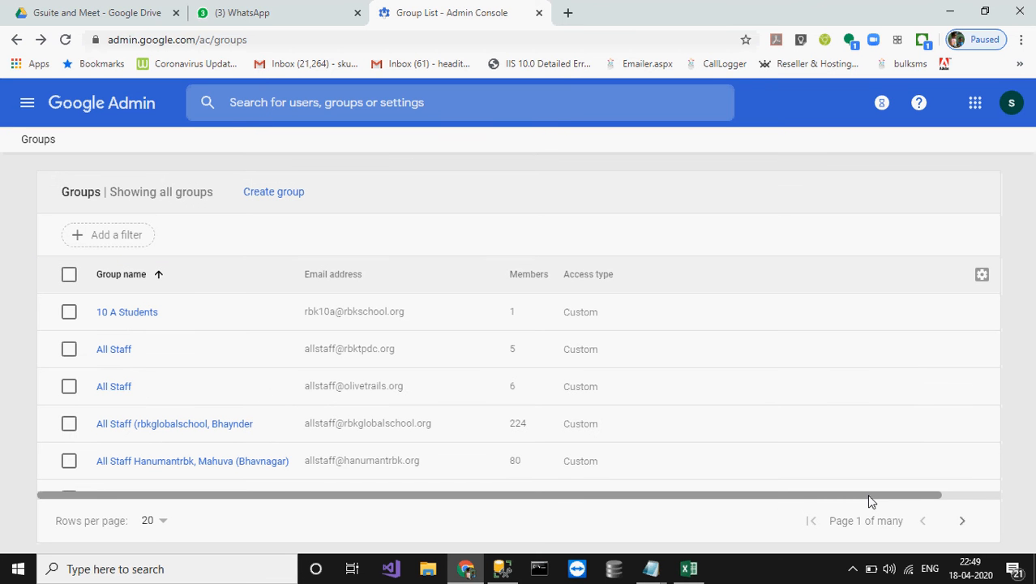
{"action": "mouse_move", "coordinate": [483, 313]}
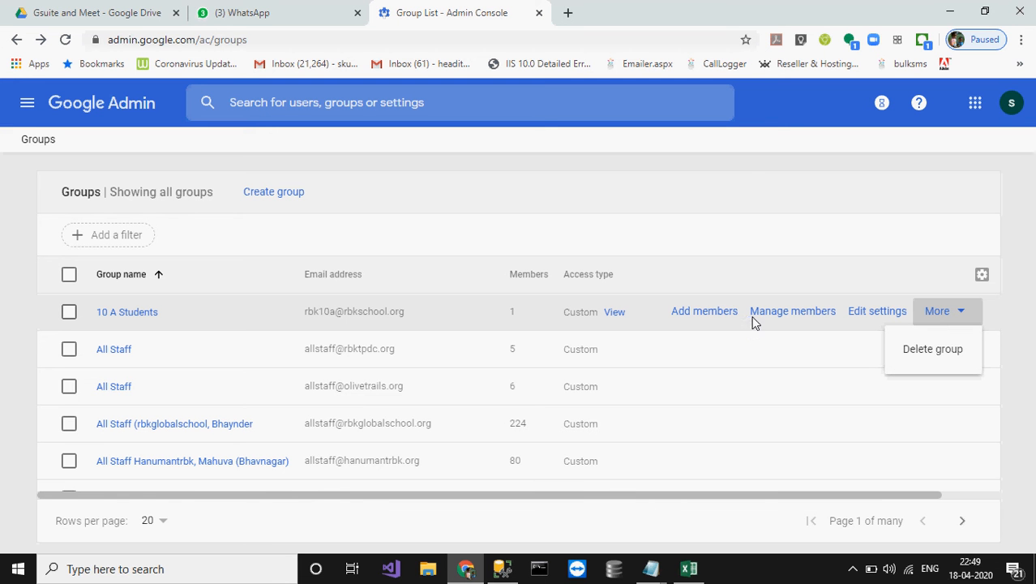
{"action": "left_click", "coordinate": [702, 279]}
{"action": "mouse_move", "coordinate": [710, 325]}
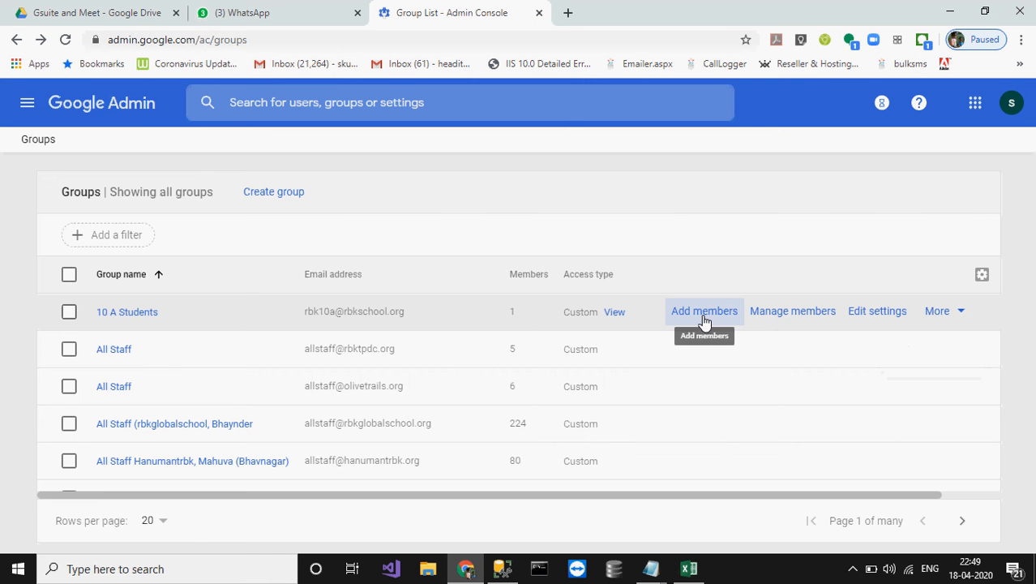
{"action": "left_click", "coordinate": [782, 317]}
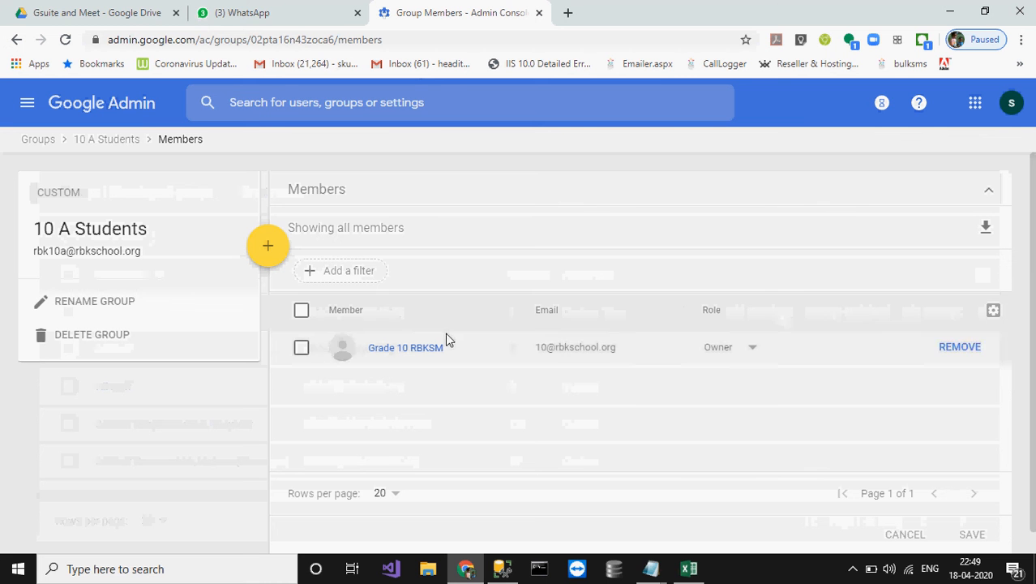
Step: Review the 10 A Students member list showing the Grade 10 account as Owner
{"action": "mouse_move", "coordinate": [267, 247]}
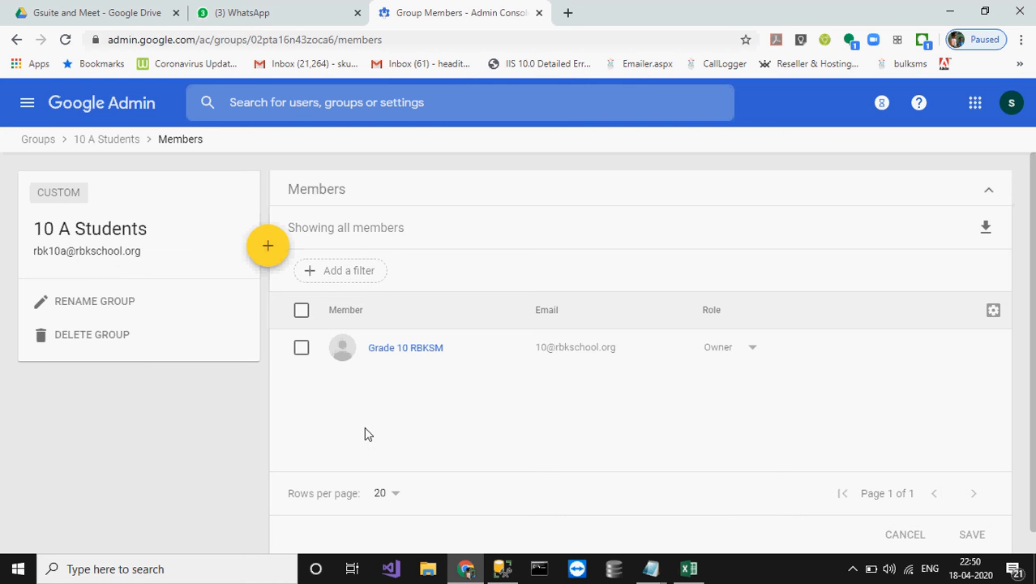
Step: Go to Directory > Users from the main menu
{"action": "left_click", "coordinate": [25, 105]}
{"action": "mouse_move", "coordinate": [132, 241]}
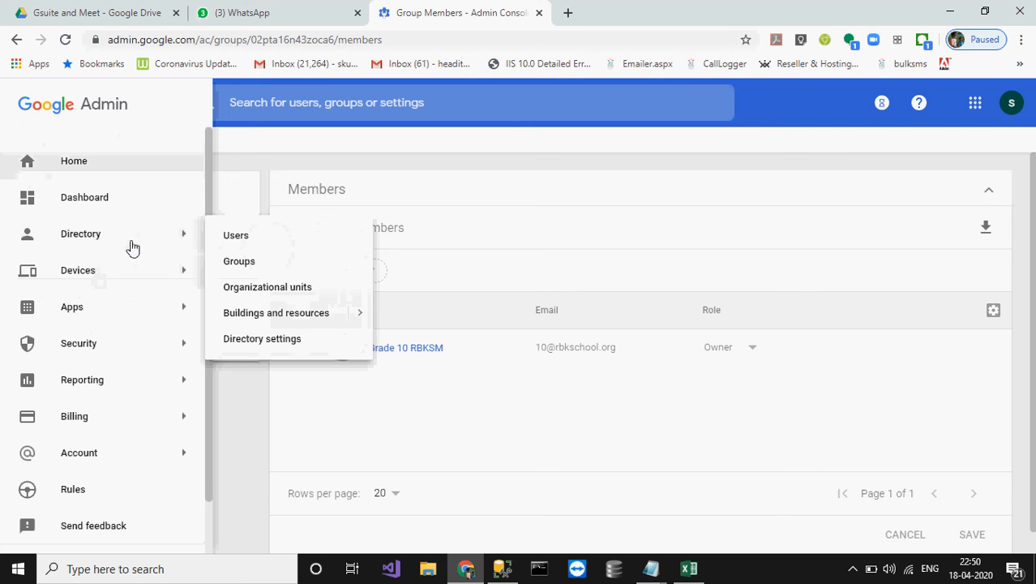
{"action": "left_click", "coordinate": [243, 239]}
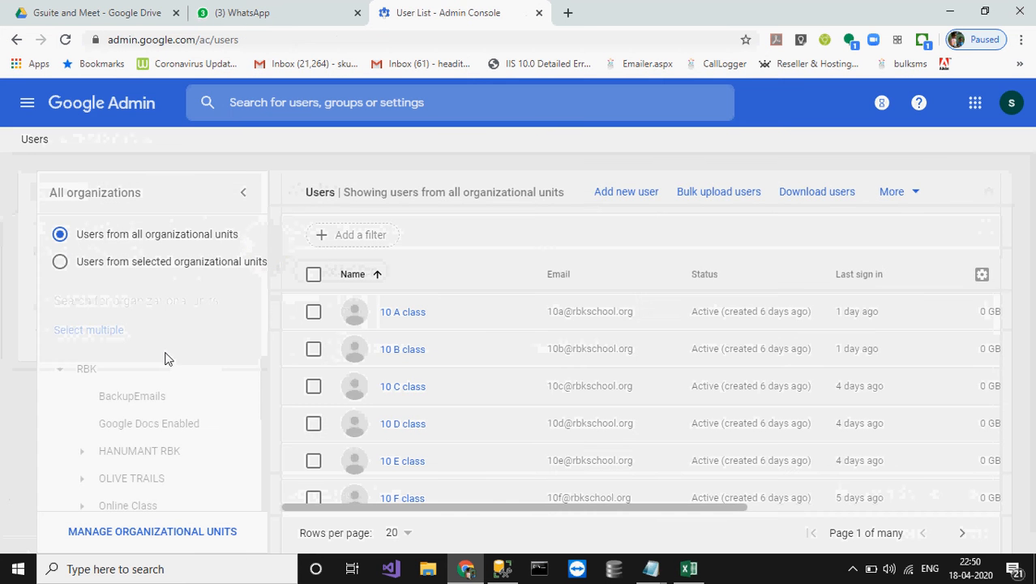
{"action": "scroll", "coordinate": [162, 453], "scroll_direction": "down", "scroll_amount": 3}
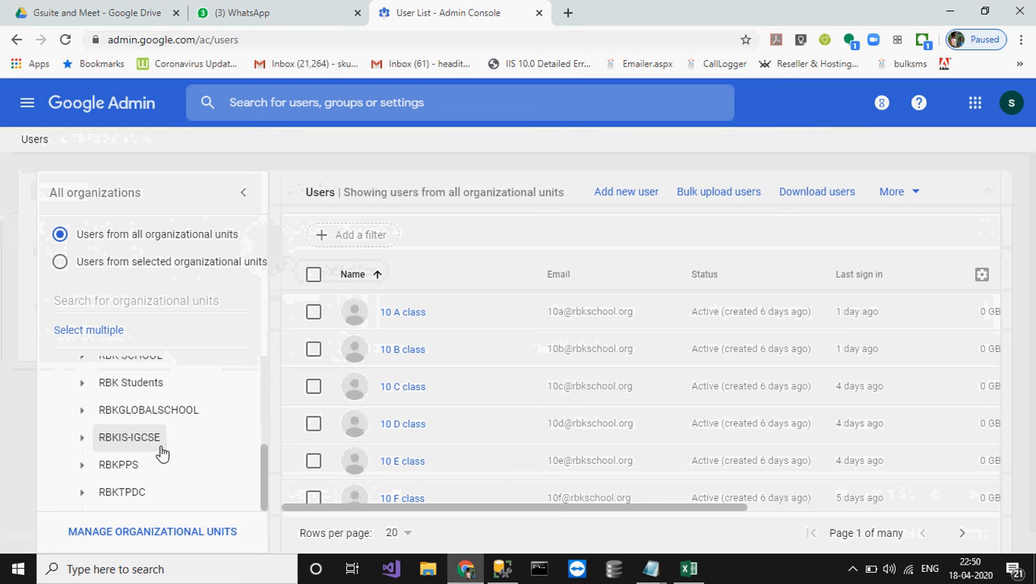
{"action": "scroll", "coordinate": [163, 452], "scroll_direction": "up", "scroll_amount": 2}
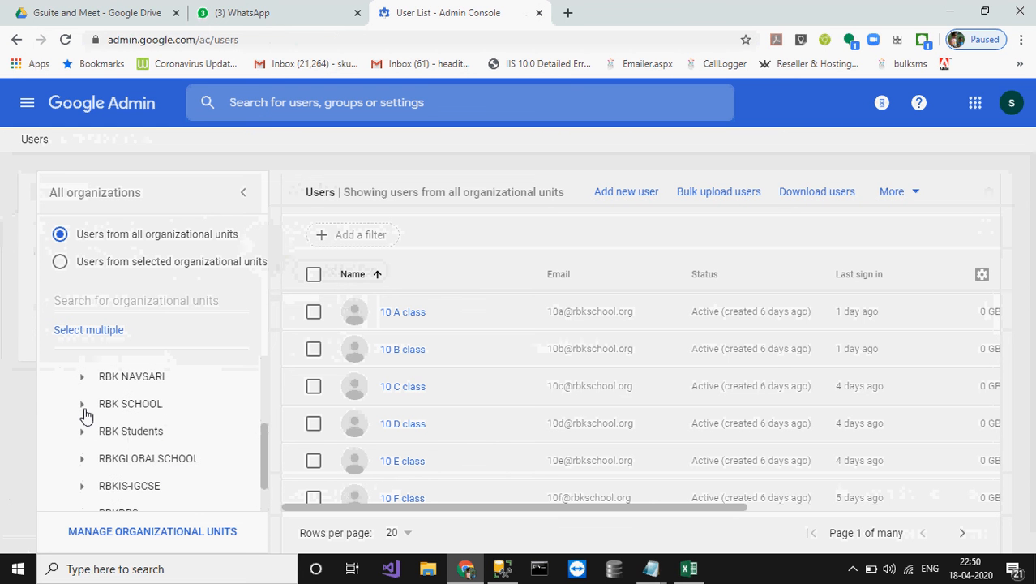
Step: Filter users to RBK Students > RBK School Mira Road > Secondary > Gr 10 > A
{"action": "left_click", "coordinate": [83, 405]}
{"action": "left_click", "coordinate": [85, 410]}
{"action": "scroll", "coordinate": [167, 458], "scroll_direction": "down", "scroll_amount": 2}
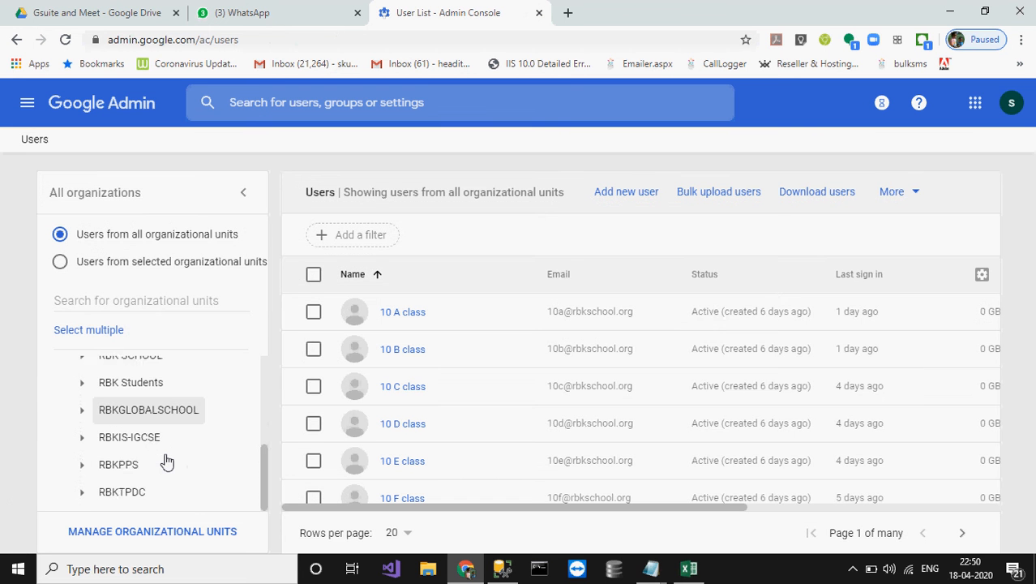
{"action": "scroll", "coordinate": [166, 460], "scroll_direction": "up", "scroll_amount": 2}
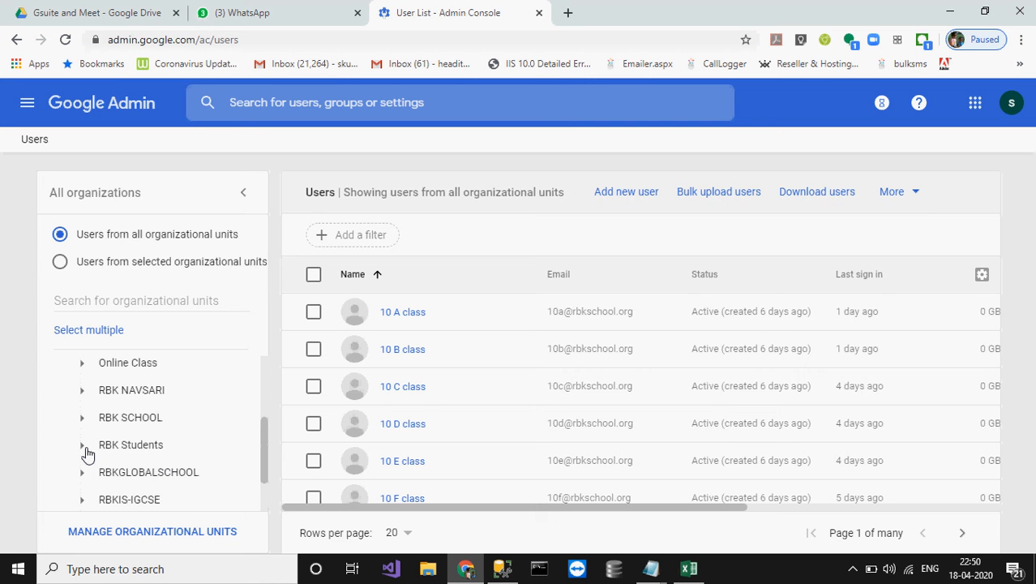
{"action": "left_click", "coordinate": [85, 450]}
{"action": "scroll", "coordinate": [87, 454], "scroll_direction": "down", "scroll_amount": 2}
{"action": "scroll", "coordinate": [91, 448], "scroll_direction": "up", "scroll_amount": 1}
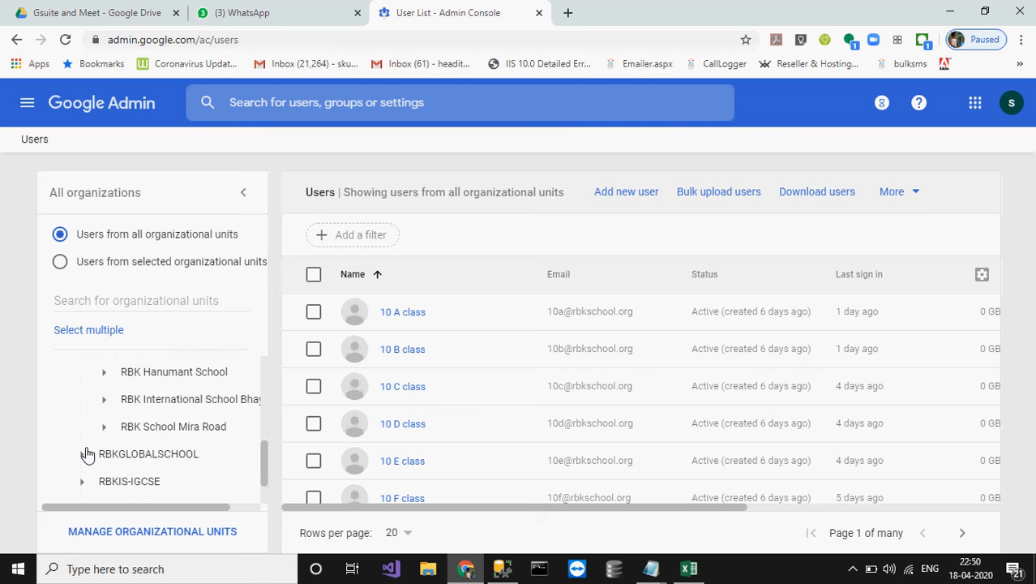
{"action": "left_click", "coordinate": [104, 428]}
{"action": "scroll", "coordinate": [154, 466], "scroll_direction": "down", "scroll_amount": 1}
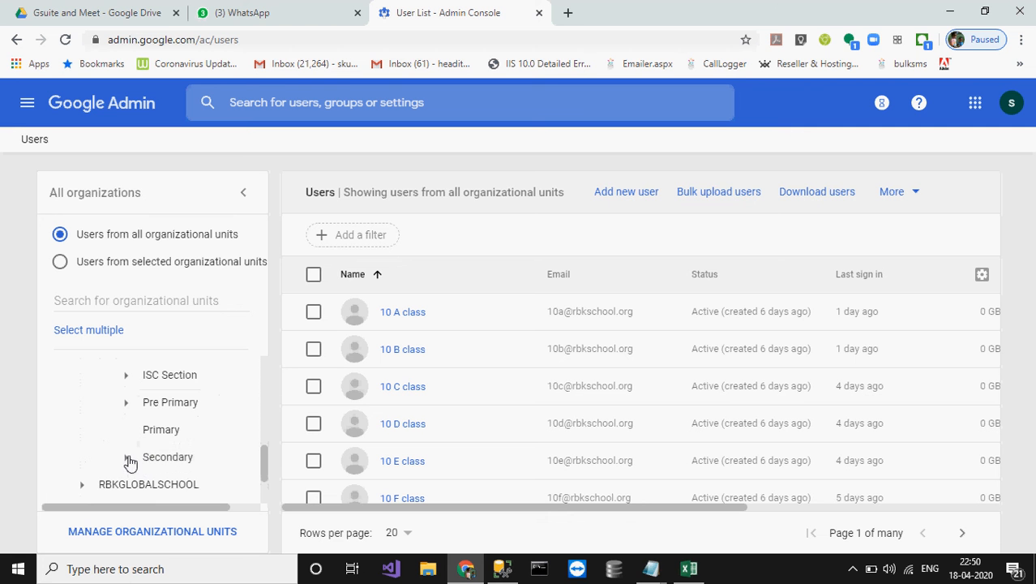
{"action": "left_click", "coordinate": [127, 460]}
{"action": "scroll", "coordinate": [127, 462], "scroll_direction": "down", "scroll_amount": 2}
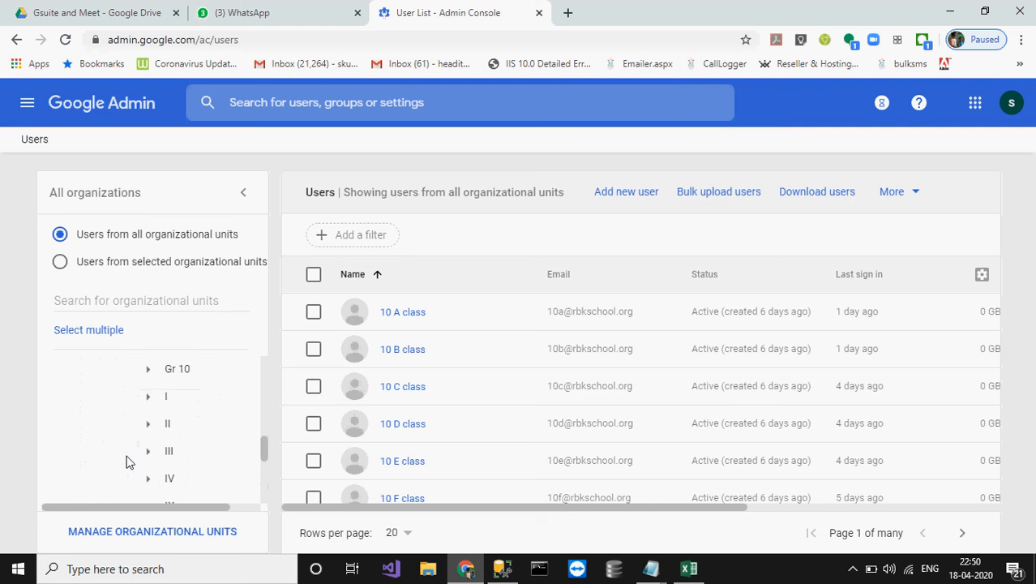
{"action": "left_click", "coordinate": [149, 371]}
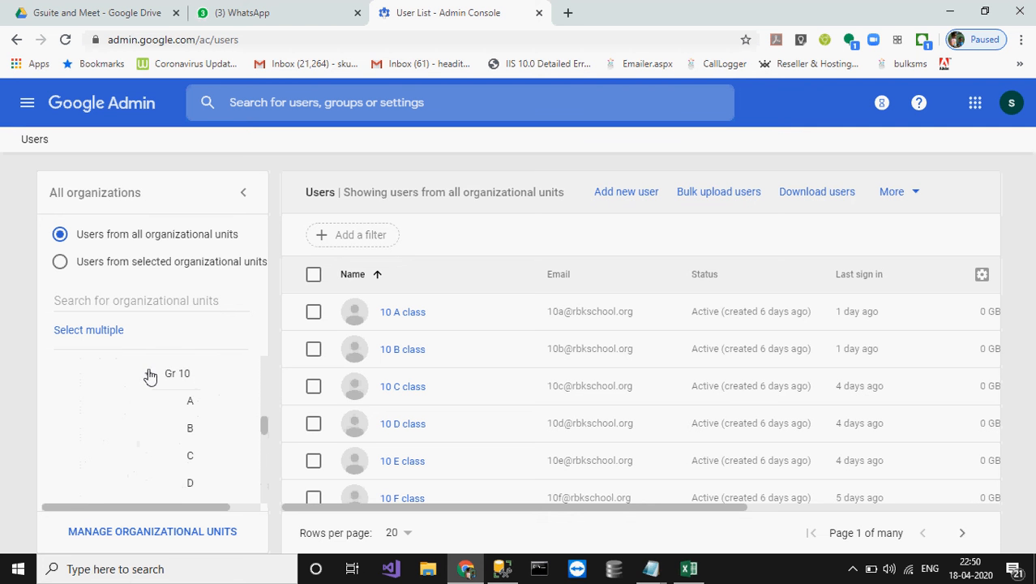
{"action": "left_click", "coordinate": [190, 406]}
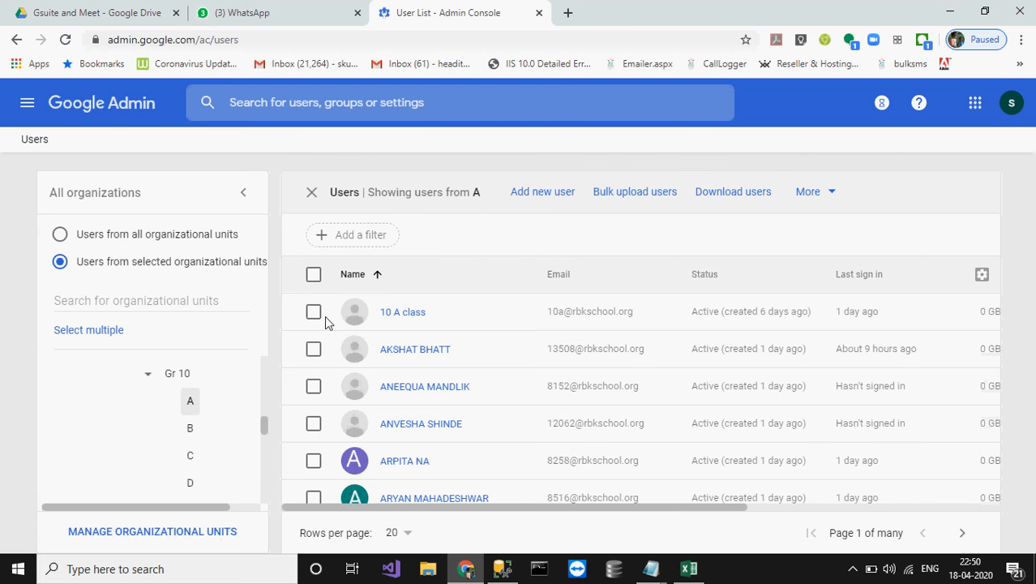
Step: Show 50 users per page so all 24 Gr 10 A accounts fit
{"action": "left_click", "coordinate": [402, 533]}
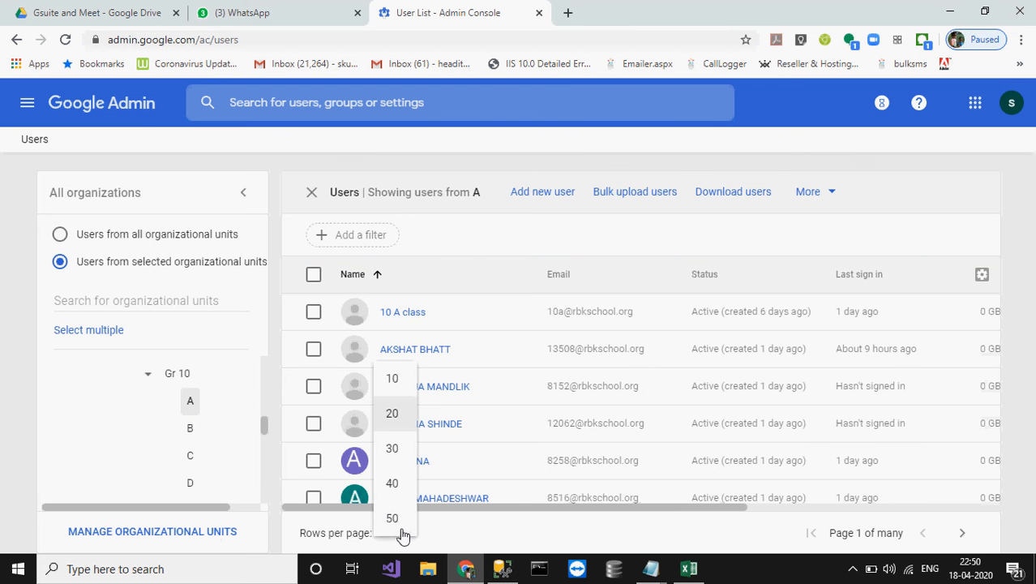
{"action": "left_click", "coordinate": [395, 520]}
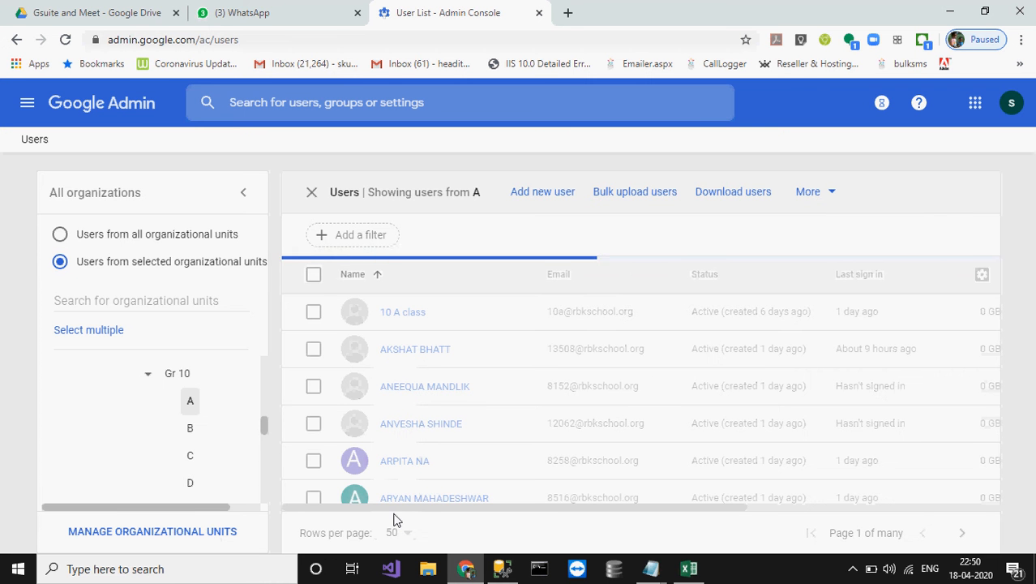
{"action": "scroll", "coordinate": [529, 412], "scroll_direction": "down", "scroll_amount": 5}
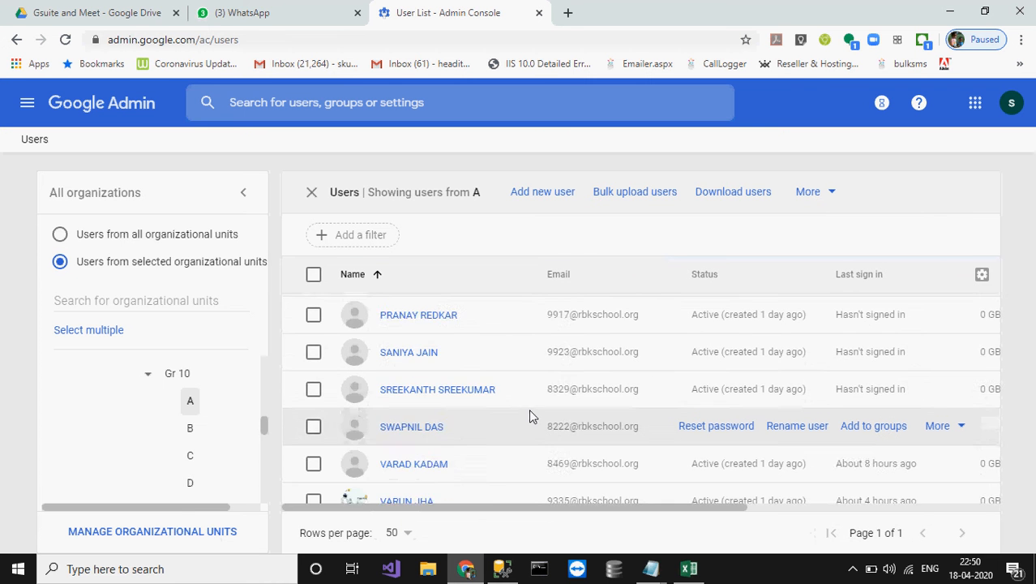
{"action": "scroll", "coordinate": [529, 416], "scroll_direction": "down", "scroll_amount": 10}
{"action": "scroll", "coordinate": [530, 415], "scroll_direction": "up", "scroll_amount": 15}
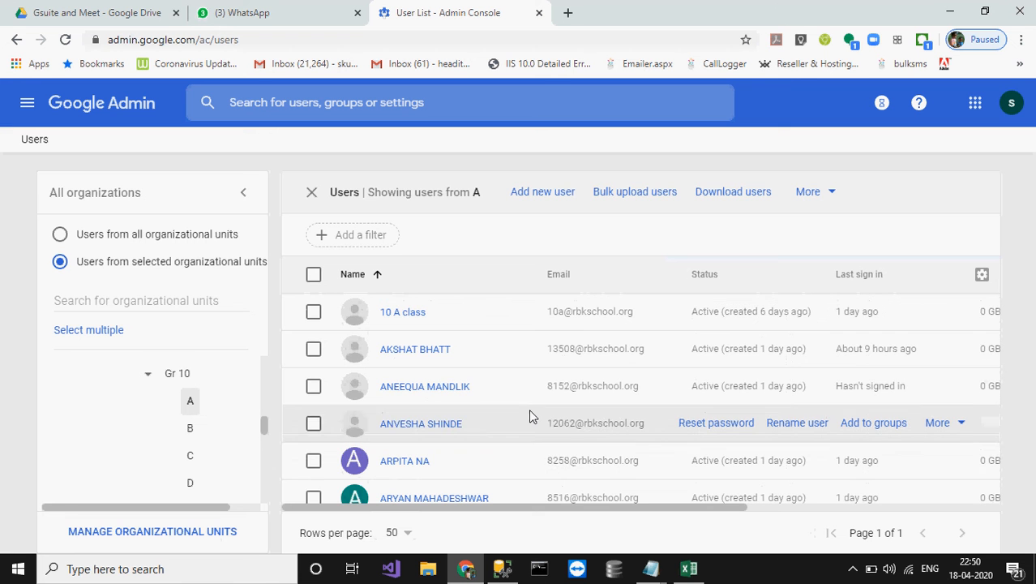
Step: Select all 24 users in unit A and open the More bulk actions
{"action": "left_click", "coordinate": [313, 276]}
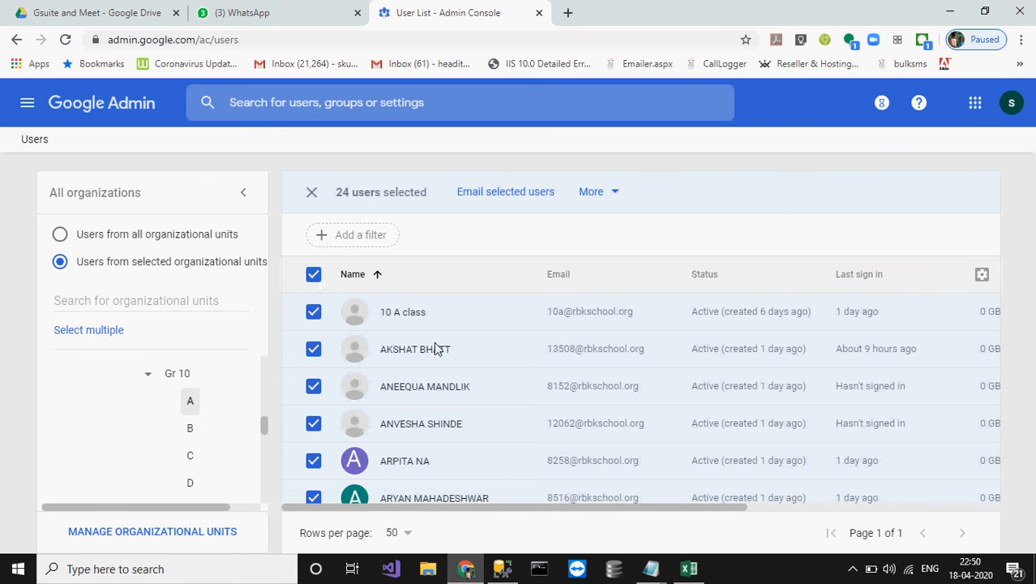
{"action": "scroll", "coordinate": [521, 465], "scroll_direction": "down", "scroll_amount": 10}
{"action": "scroll", "coordinate": [522, 465], "scroll_direction": "up", "scroll_amount": 10}
{"action": "scroll", "coordinate": [521, 465], "scroll_direction": "down", "scroll_amount": 2}
{"action": "scroll", "coordinate": [522, 465], "scroll_direction": "up", "scroll_amount": 2}
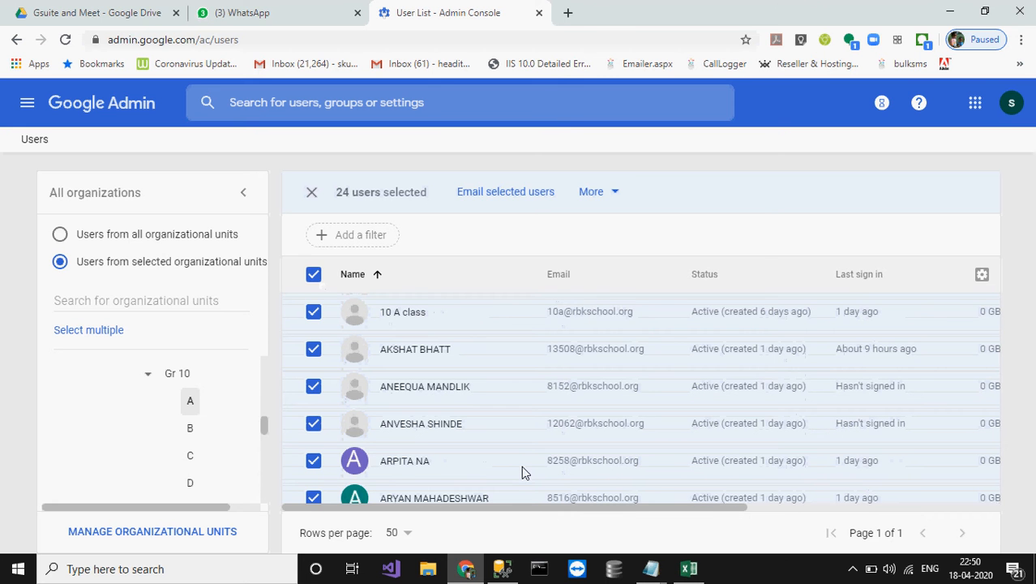
{"action": "left_click", "coordinate": [620, 193]}
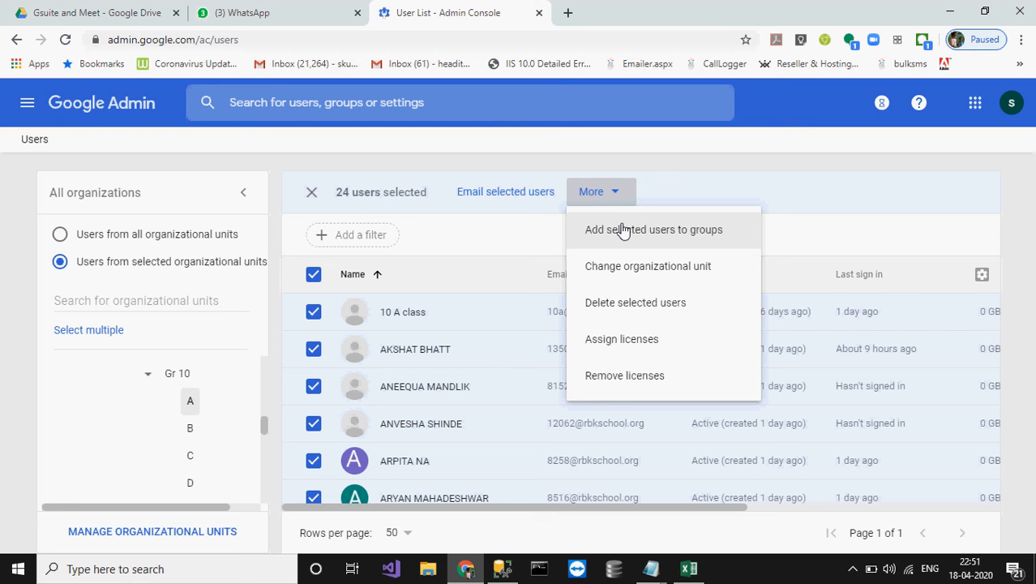
Step: Dismiss the More menu without applying any bulk action and bring up the main navigation
{"action": "left_click", "coordinate": [782, 183]}
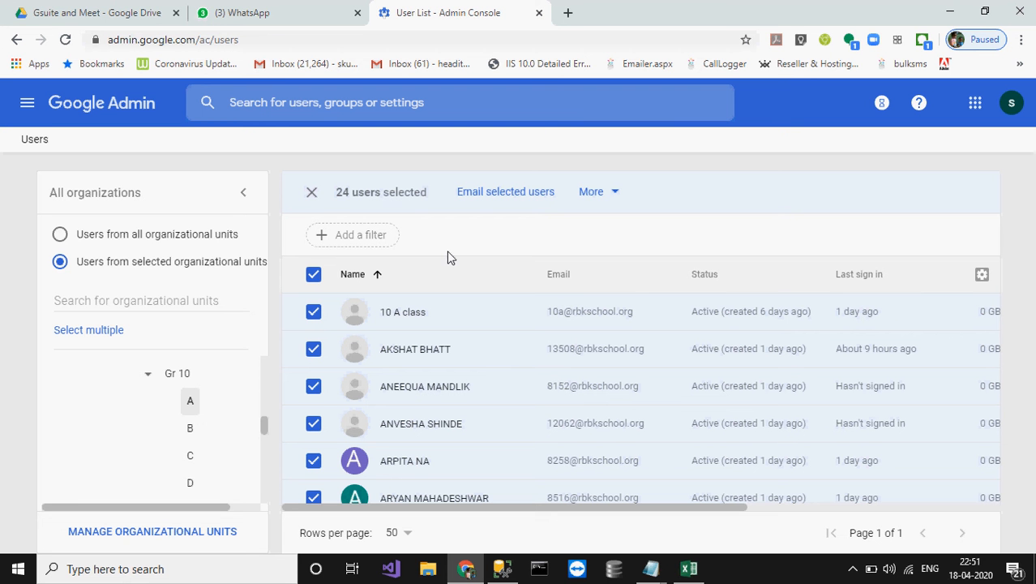
{"action": "left_click", "coordinate": [27, 104]}
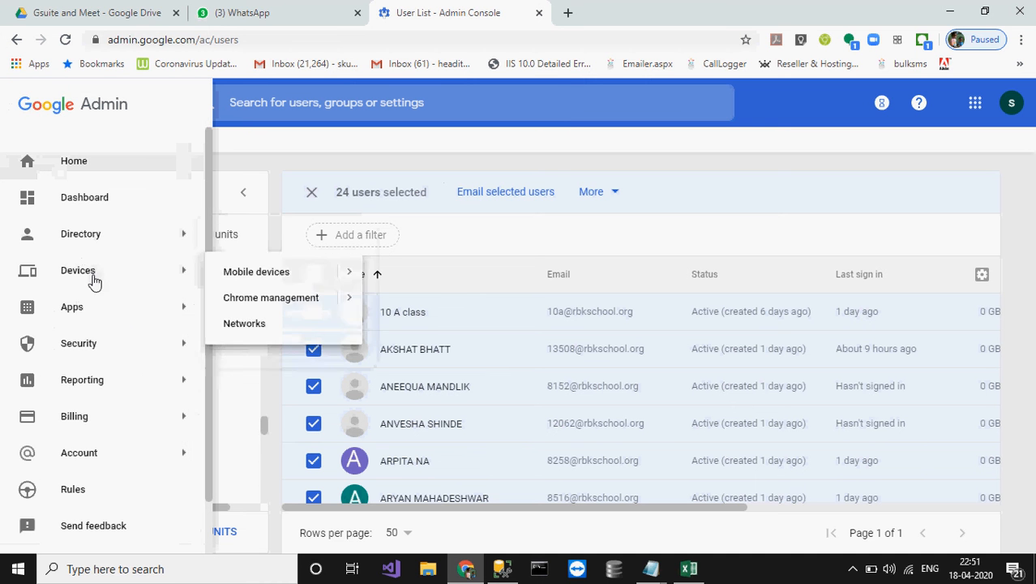
Step: Go back to the Admin console home page and open the Apps overview
{"action": "left_click", "coordinate": [74, 170]}
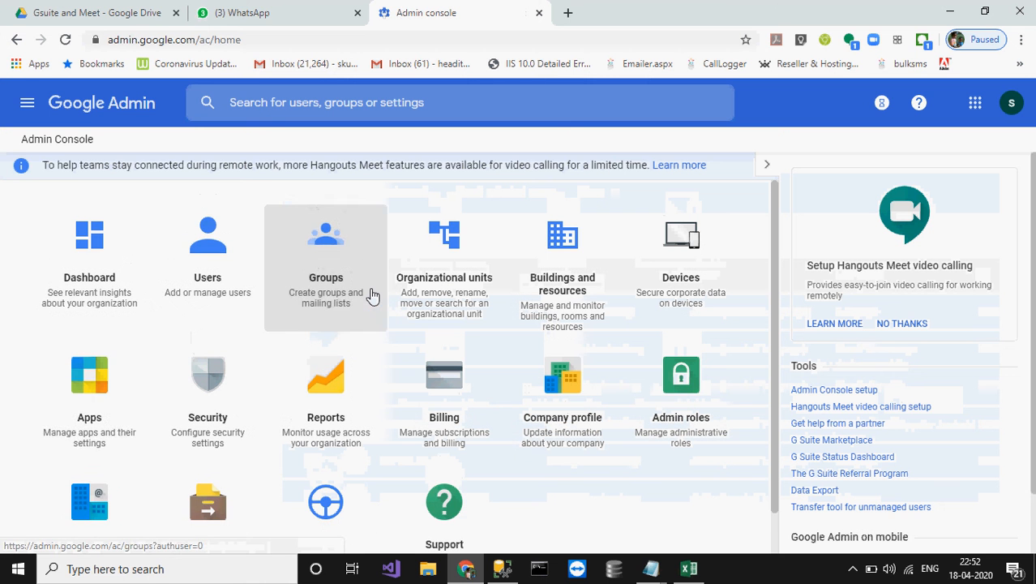
{"action": "left_click", "coordinate": [94, 388]}
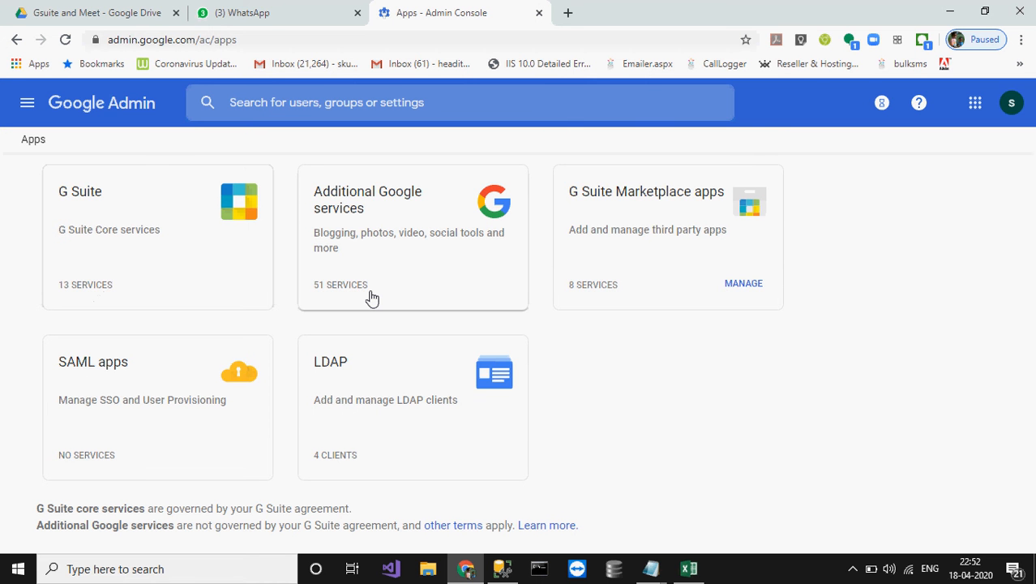
Step: From G Suite, open Hangouts Meet and Google Hangouts settings, then its Service status page
{"action": "left_click", "coordinate": [93, 198]}
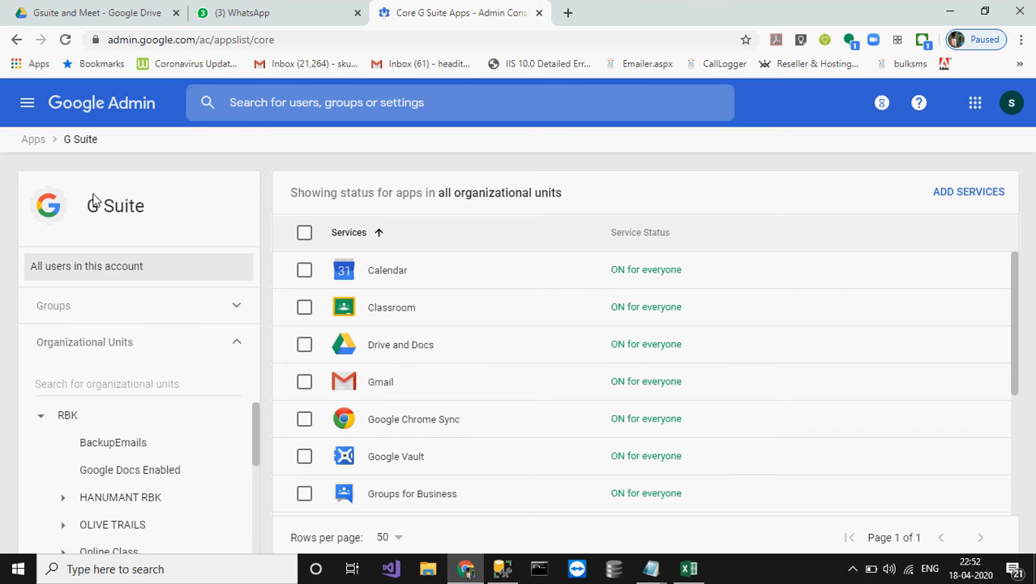
{"action": "scroll", "coordinate": [477, 421], "scroll_direction": "down", "scroll_amount": 3}
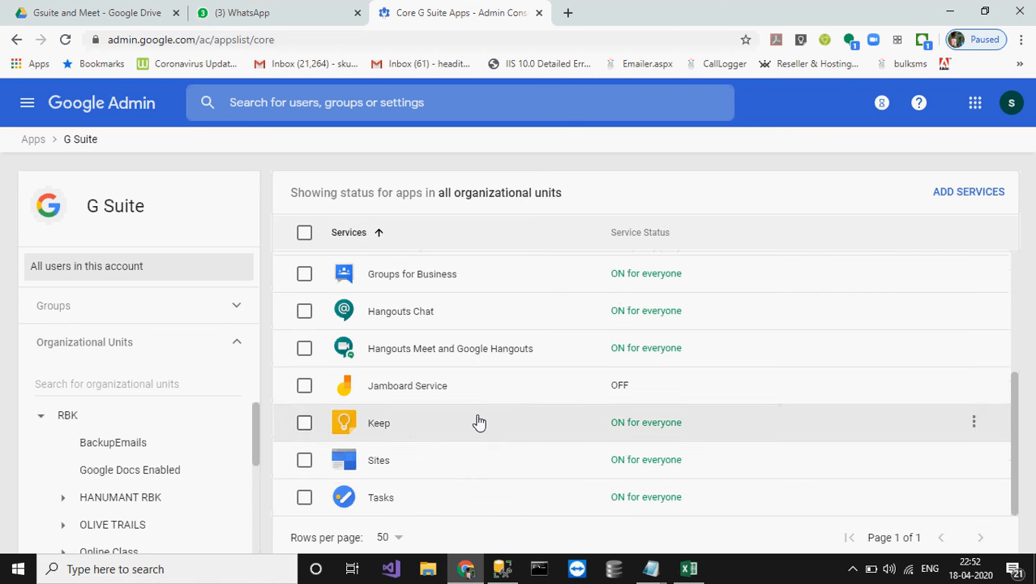
{"action": "scroll", "coordinate": [479, 421], "scroll_direction": "up", "scroll_amount": 3}
{"action": "scroll", "coordinate": [478, 421], "scroll_direction": "down", "scroll_amount": 2}
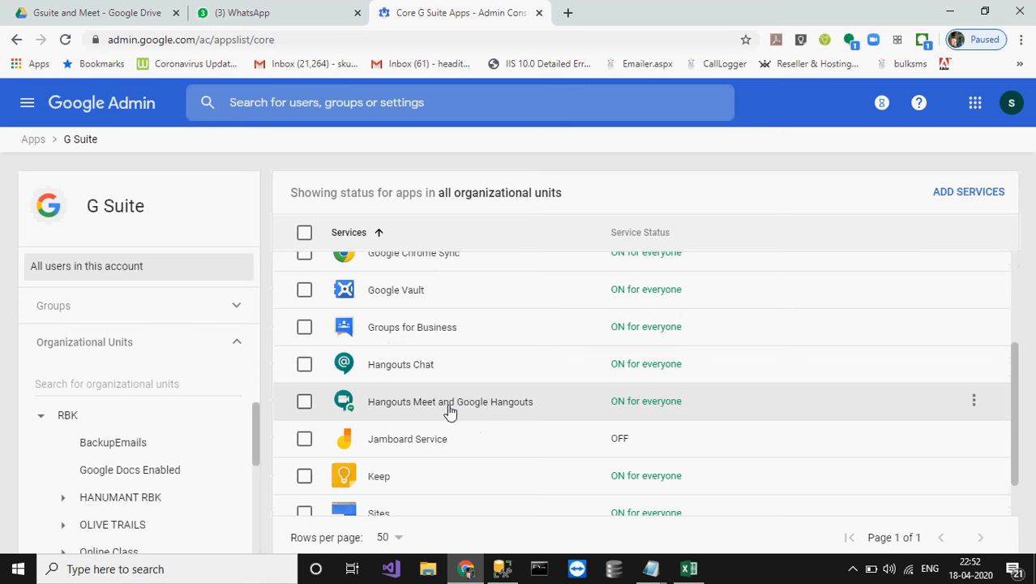
{"action": "left_click", "coordinate": [450, 409]}
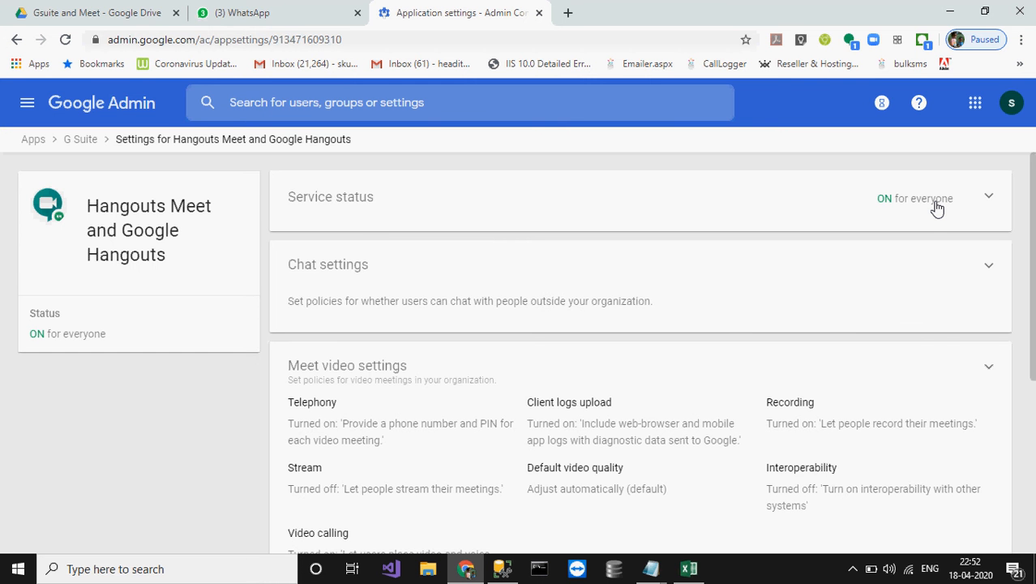
{"action": "left_click", "coordinate": [937, 209]}
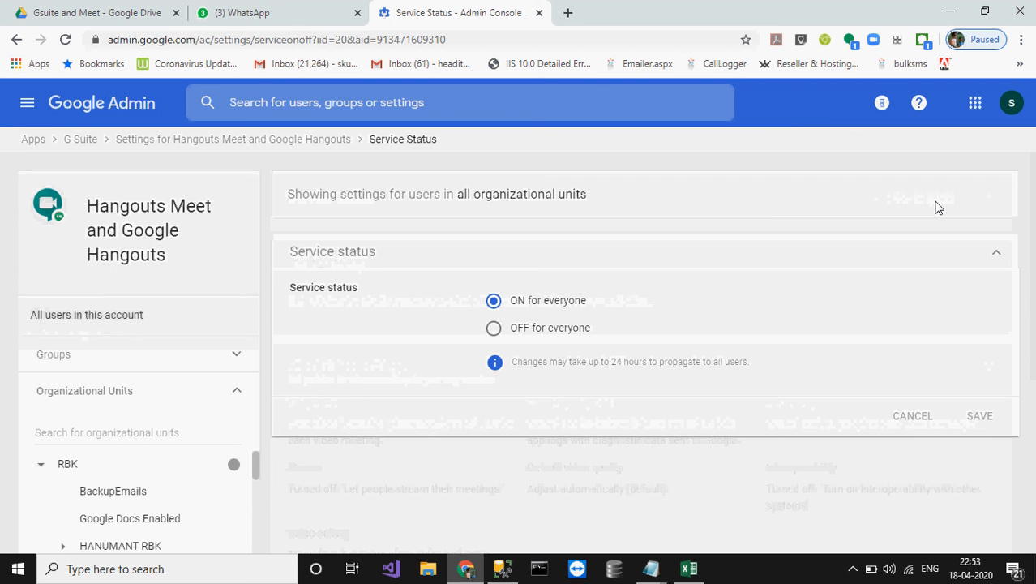
{"action": "scroll", "coordinate": [144, 507], "scroll_direction": "down", "scroll_amount": 3}
{"action": "scroll", "coordinate": [144, 507], "scroll_direction": "down", "scroll_amount": 3}
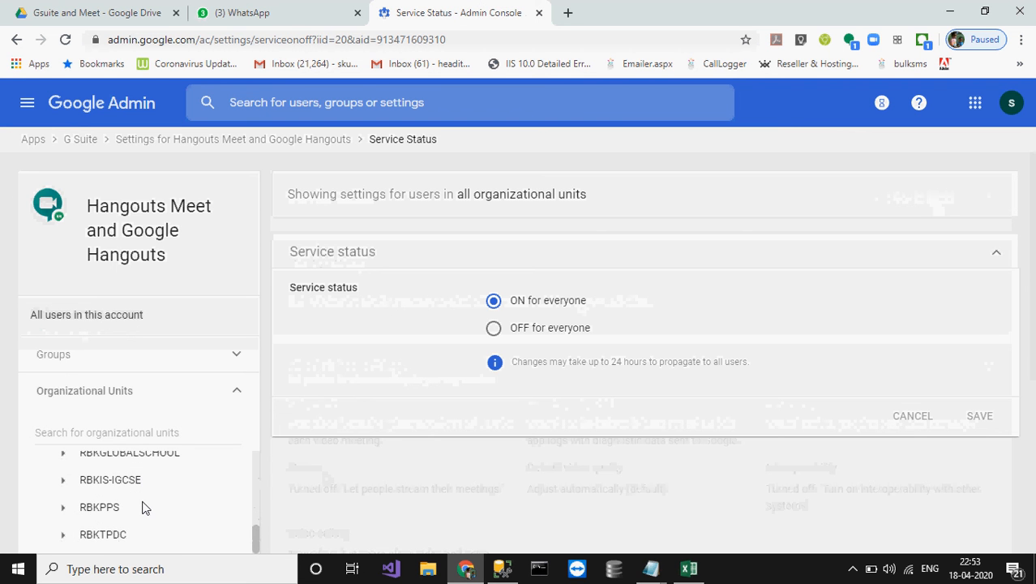
{"action": "scroll", "coordinate": [116, 492], "scroll_direction": "up", "scroll_amount": 3}
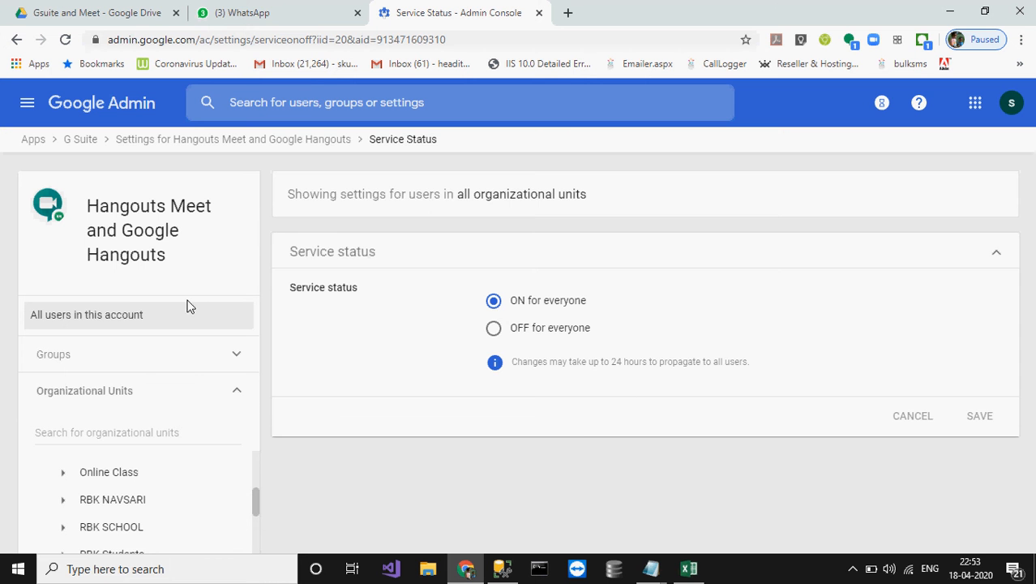
Step: Return to Hangouts Meet settings and open Meet video settings, showing Recording ON and Stream OFF
{"action": "left_click", "coordinate": [277, 139]}
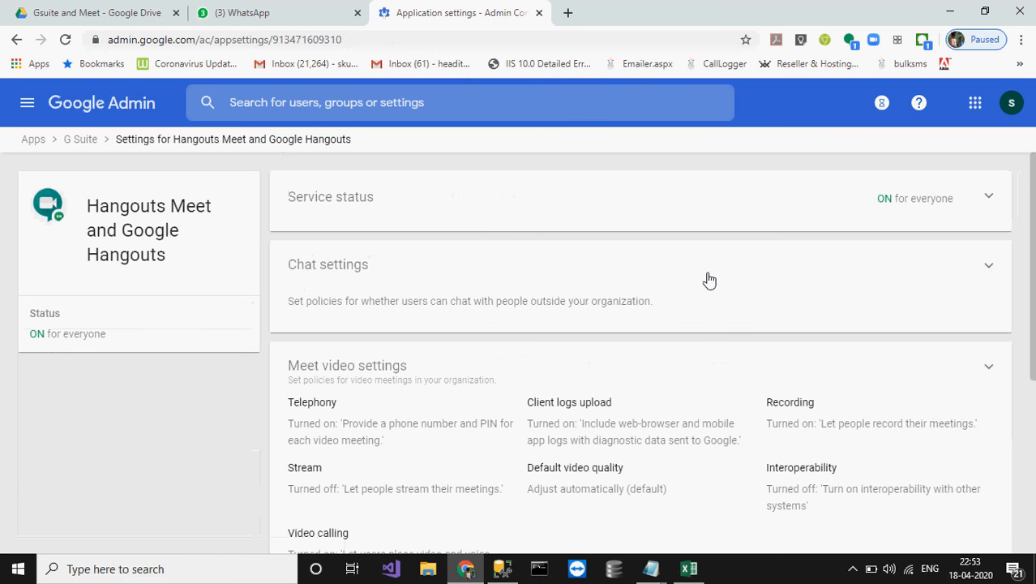
{"action": "scroll", "coordinate": [725, 322], "scroll_direction": "down", "scroll_amount": 1}
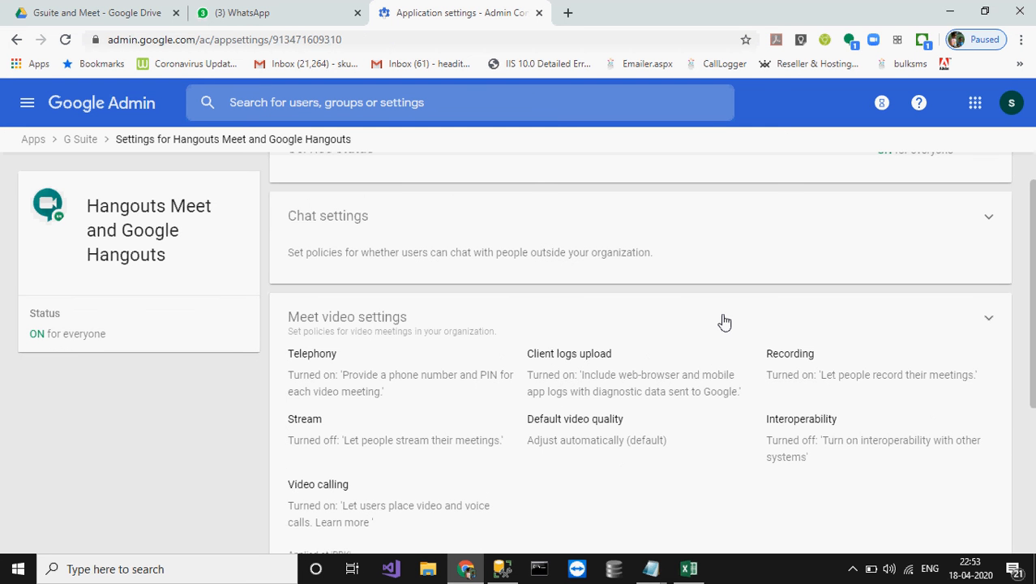
{"action": "left_click", "coordinate": [836, 374]}
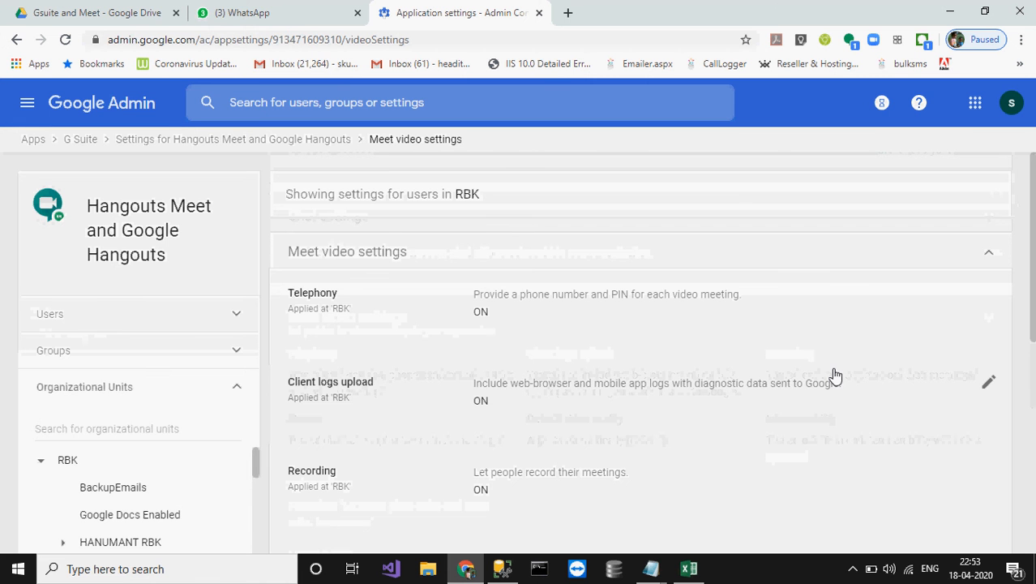
{"action": "scroll", "coordinate": [527, 384], "scroll_direction": "down", "scroll_amount": 2}
{"action": "scroll", "coordinate": [530, 385], "scroll_direction": "down", "scroll_amount": 2}
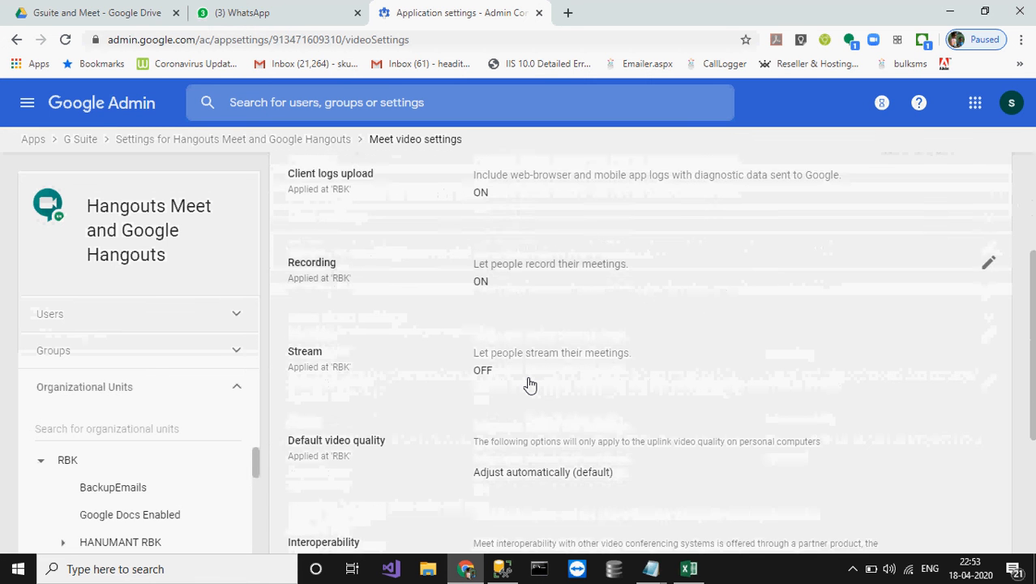
{"action": "scroll", "coordinate": [529, 385], "scroll_direction": "up", "scroll_amount": 1}
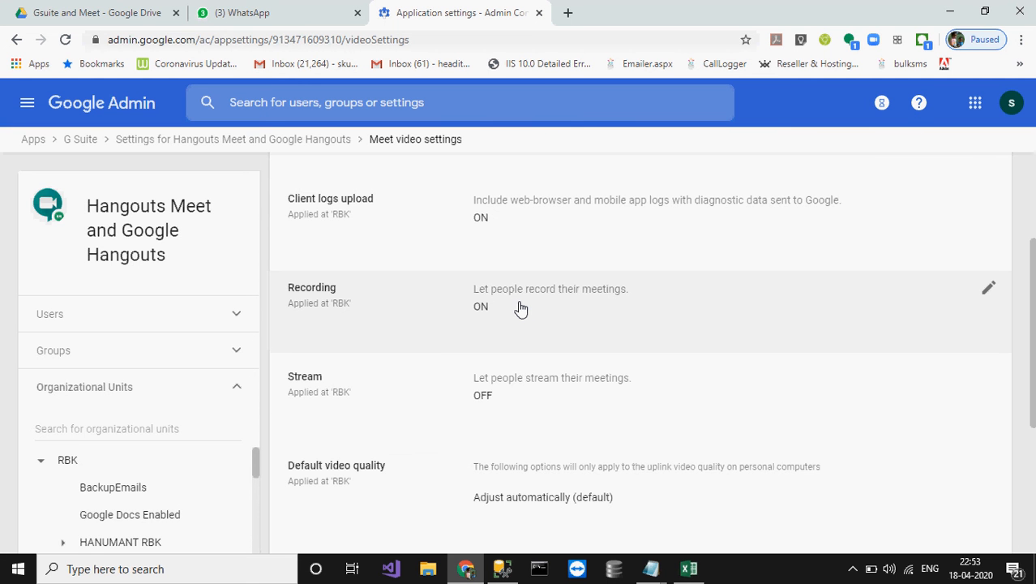
{"action": "left_click_drag", "start_coordinate": [258, 466], "coordinate": [254, 521]}
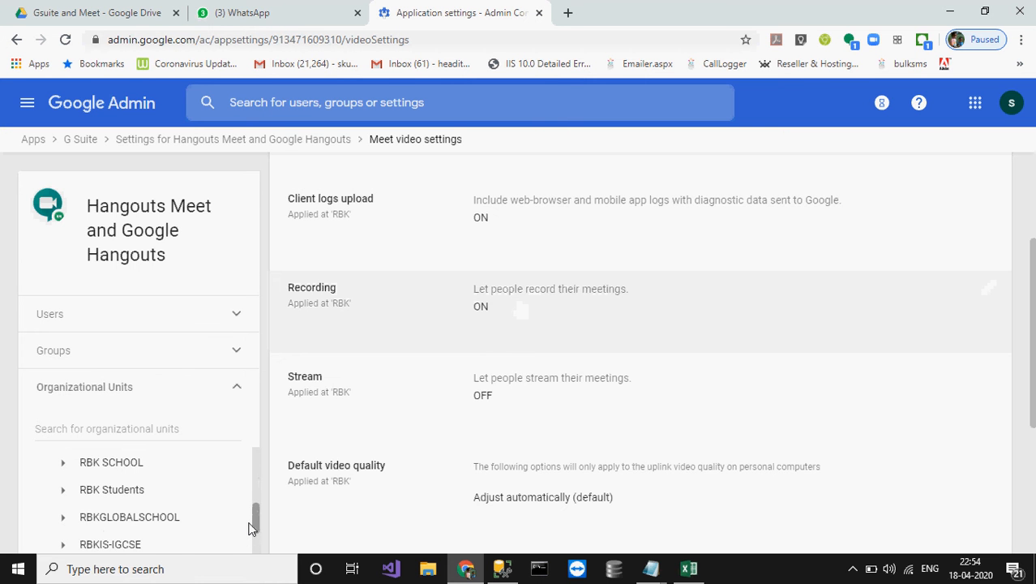
Step: View the Meet video settings for RBK Students, then for RBK SCHOOL
{"action": "left_click", "coordinate": [64, 490]}
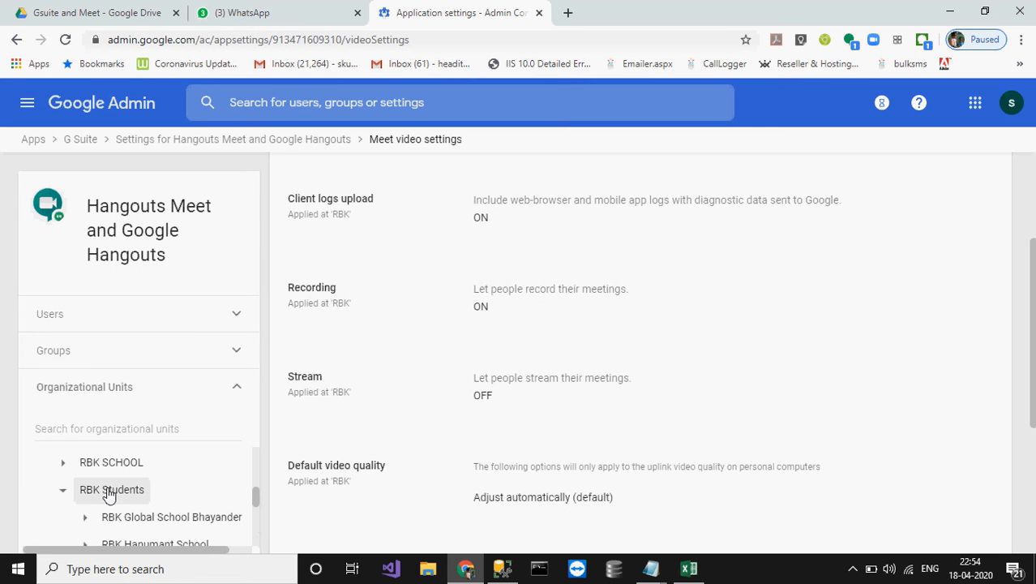
{"action": "left_click", "coordinate": [109, 491]}
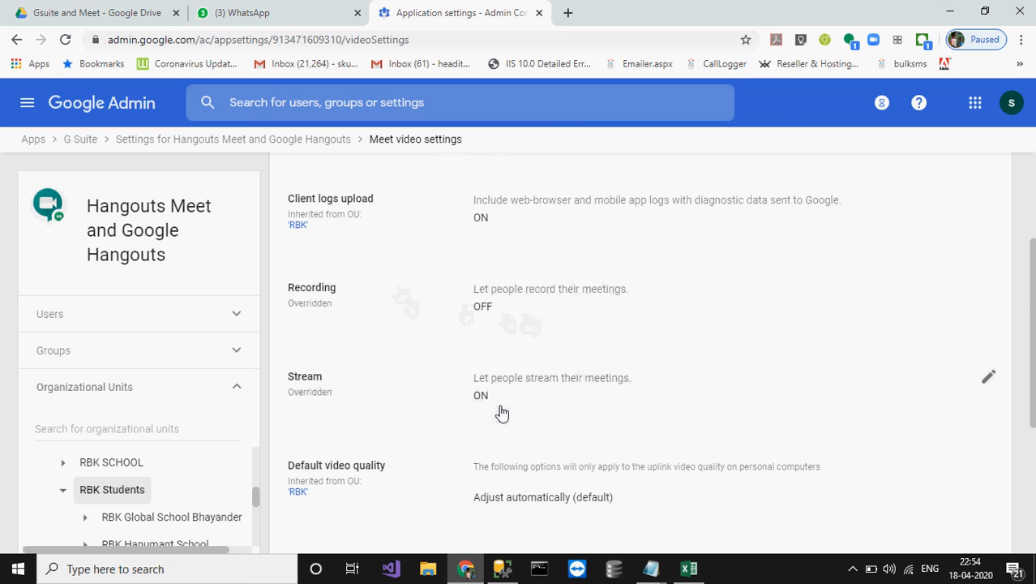
{"action": "scroll", "coordinate": [502, 414], "scroll_direction": "down", "scroll_amount": 3}
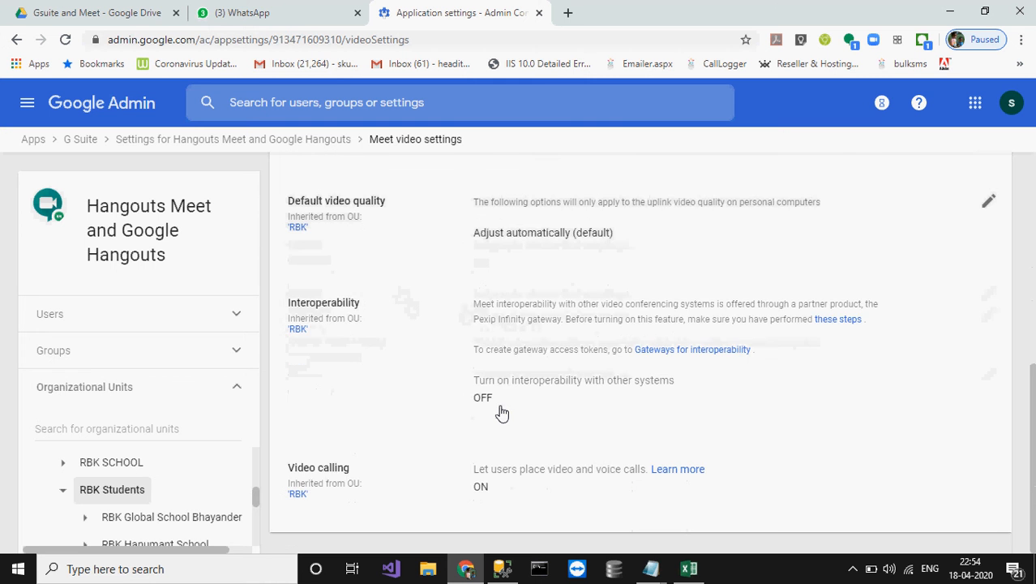
{"action": "scroll", "coordinate": [436, 324], "scroll_direction": "up", "scroll_amount": 3}
{"action": "scroll", "coordinate": [438, 325], "scroll_direction": "up", "scroll_amount": 2}
{"action": "scroll", "coordinate": [438, 324], "scroll_direction": "down", "scroll_amount": 1}
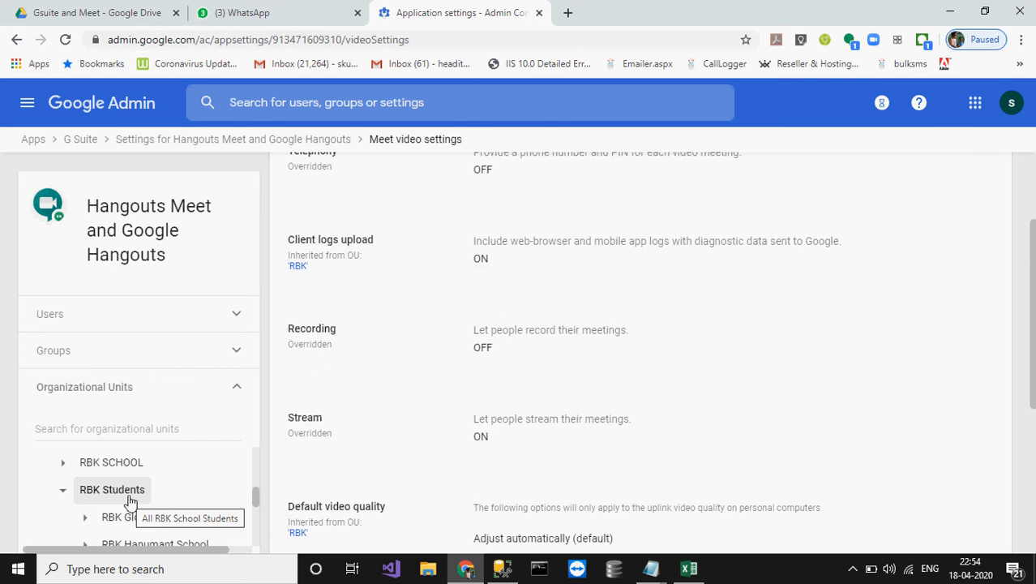
{"action": "left_click", "coordinate": [111, 463]}
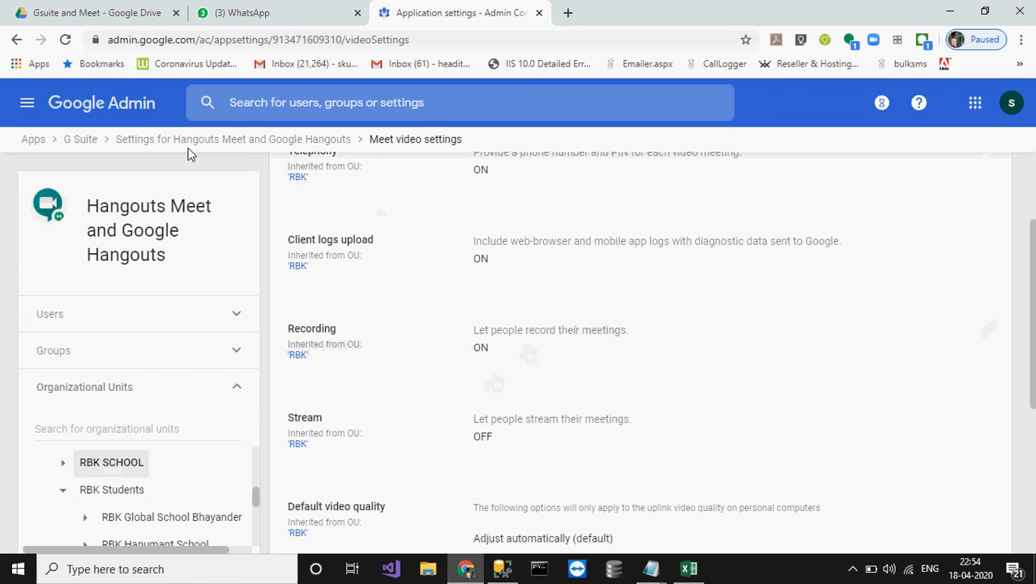
Step: Return to the G Suite services list, open Gmail, and scroll through its settings sections
{"action": "left_click", "coordinate": [81, 139]}
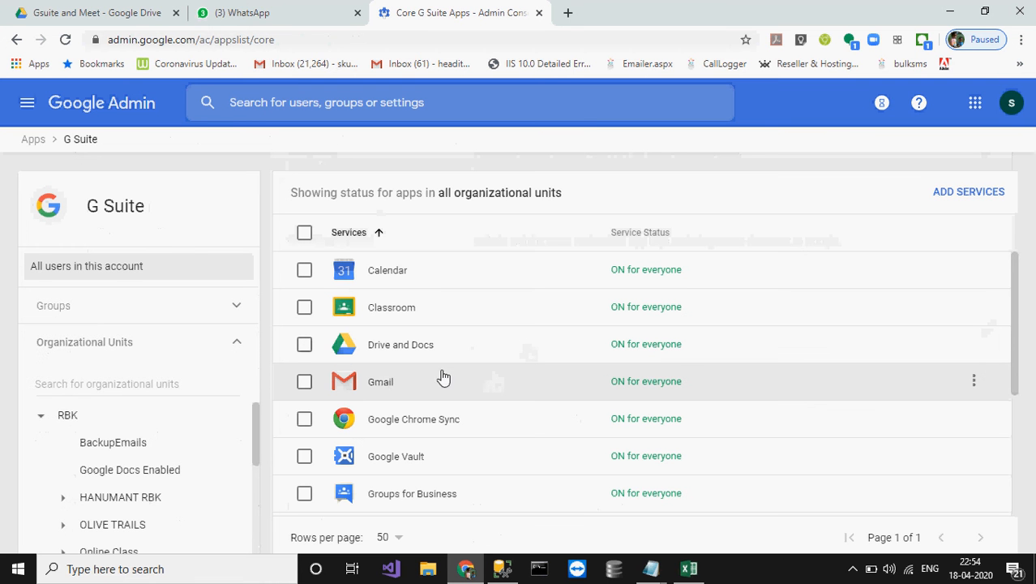
{"action": "left_click", "coordinate": [382, 387]}
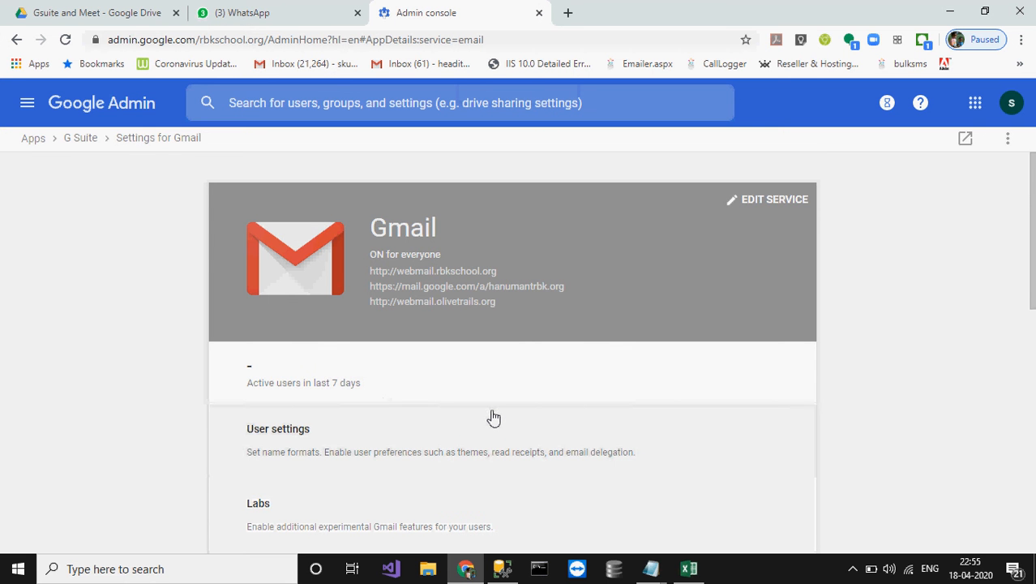
{"action": "scroll", "coordinate": [494, 417], "scroll_direction": "down", "scroll_amount": 5}
{"action": "scroll", "coordinate": [494, 417], "scroll_direction": "down", "scroll_amount": 3}
{"action": "scroll", "coordinate": [494, 417], "scroll_direction": "down", "scroll_amount": 2}
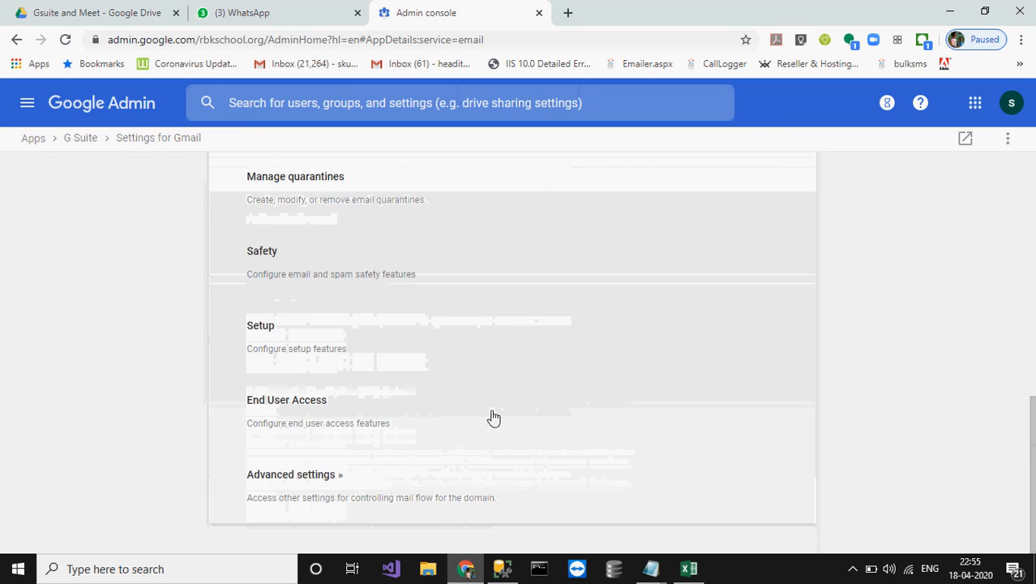
Step: Open Gmail's Advanced settings for RBK Students and scroll through the compliance settings
{"action": "left_click", "coordinate": [309, 481]}
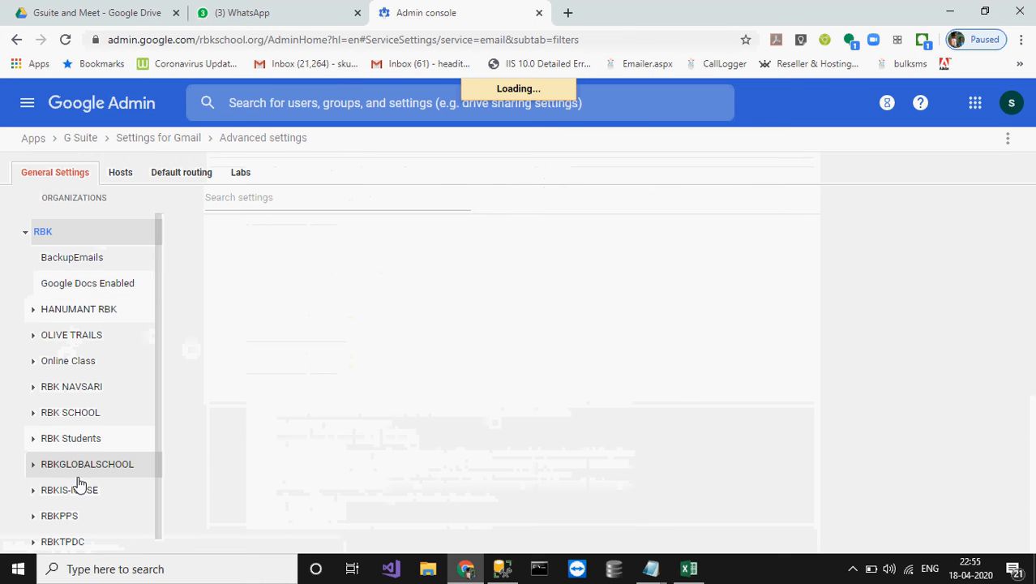
{"action": "scroll", "coordinate": [77, 397], "scroll_direction": "down", "scroll_amount": 1}
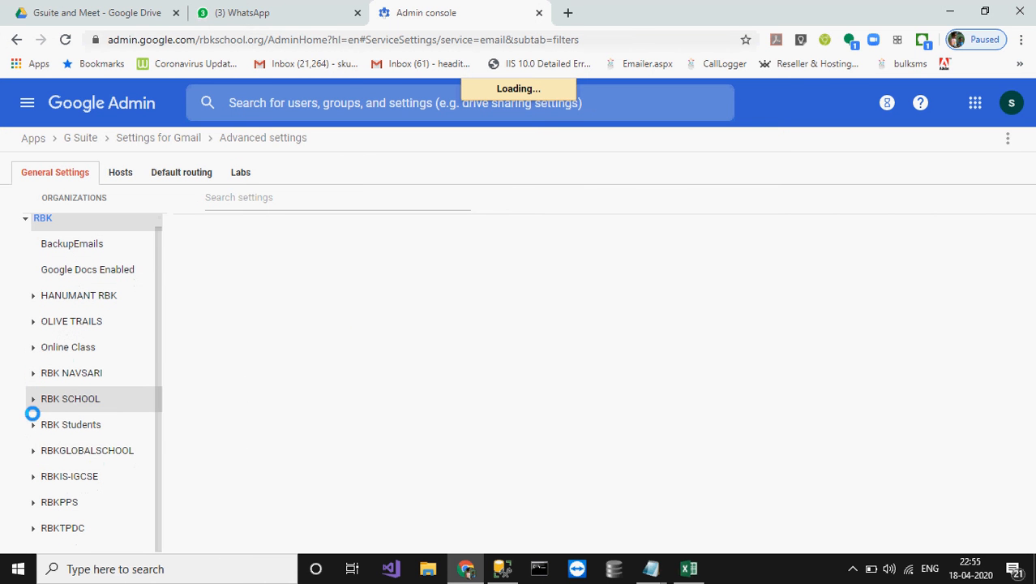
{"action": "left_click", "coordinate": [62, 430]}
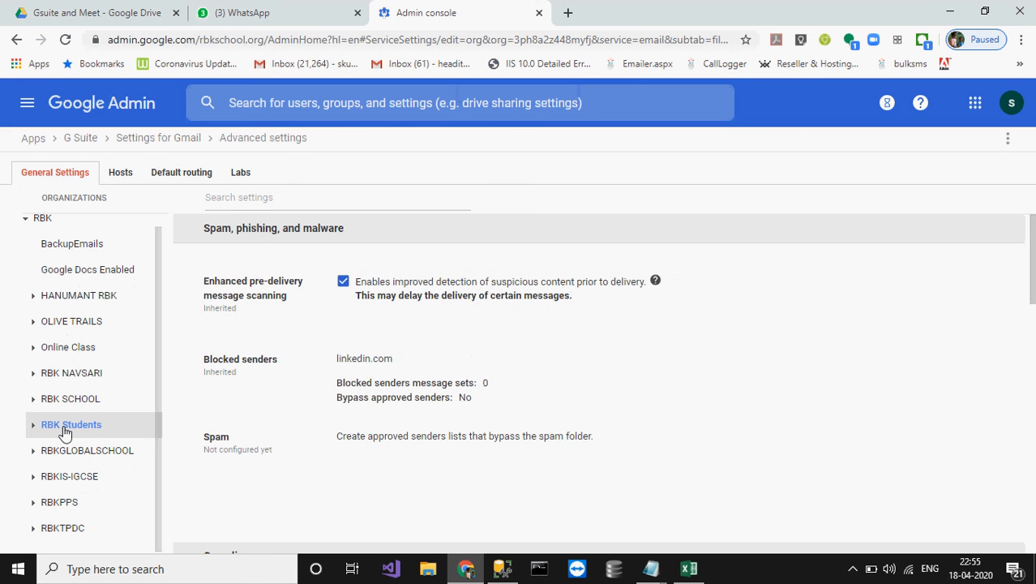
{"action": "scroll", "coordinate": [365, 434], "scroll_direction": "down", "scroll_amount": 8}
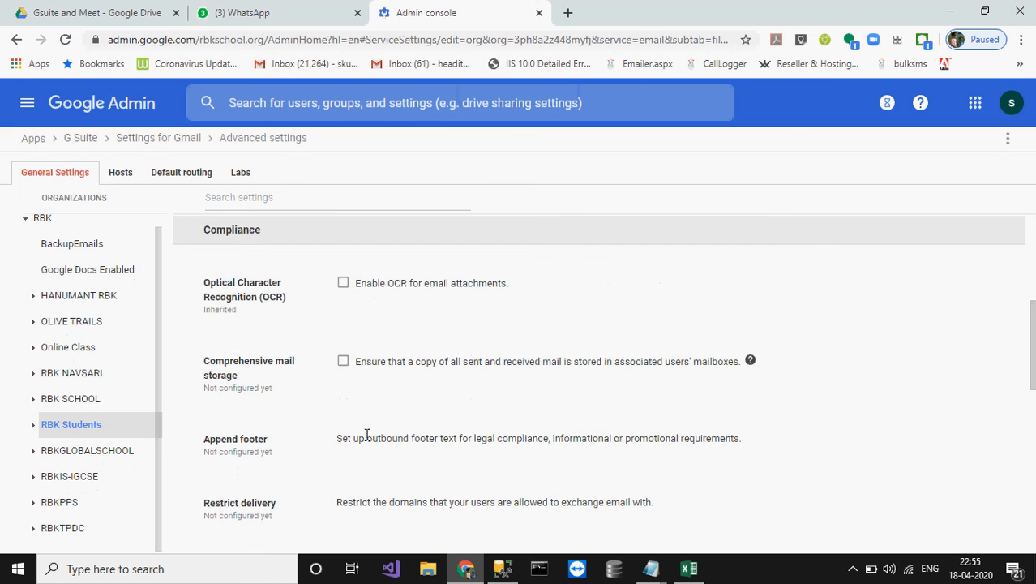
{"action": "scroll", "coordinate": [365, 435], "scroll_direction": "down", "scroll_amount": 5}
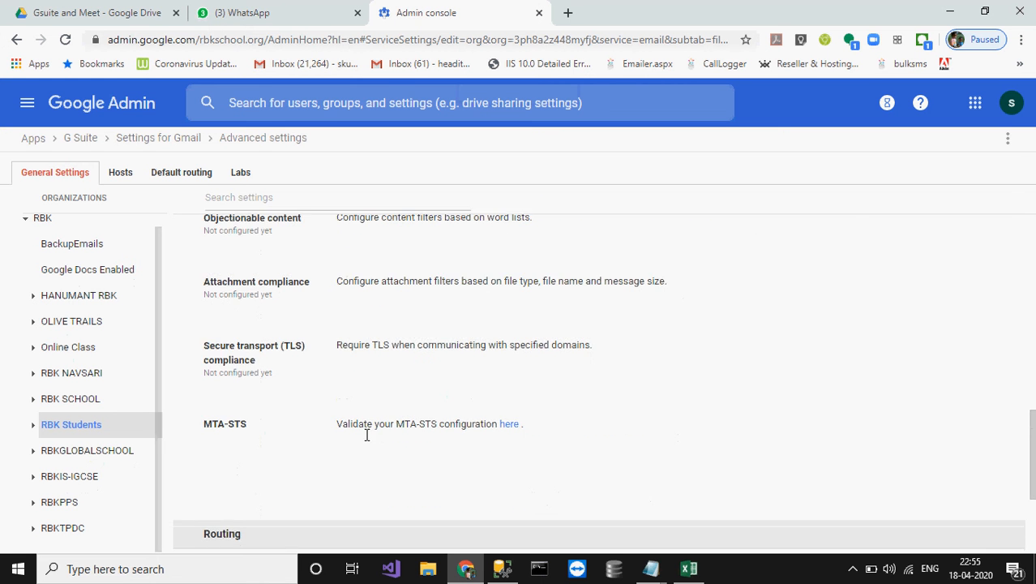
{"action": "scroll", "coordinate": [365, 441], "scroll_direction": "down", "scroll_amount": 2}
{"action": "scroll", "coordinate": [366, 440], "scroll_direction": "up", "scroll_amount": 10}
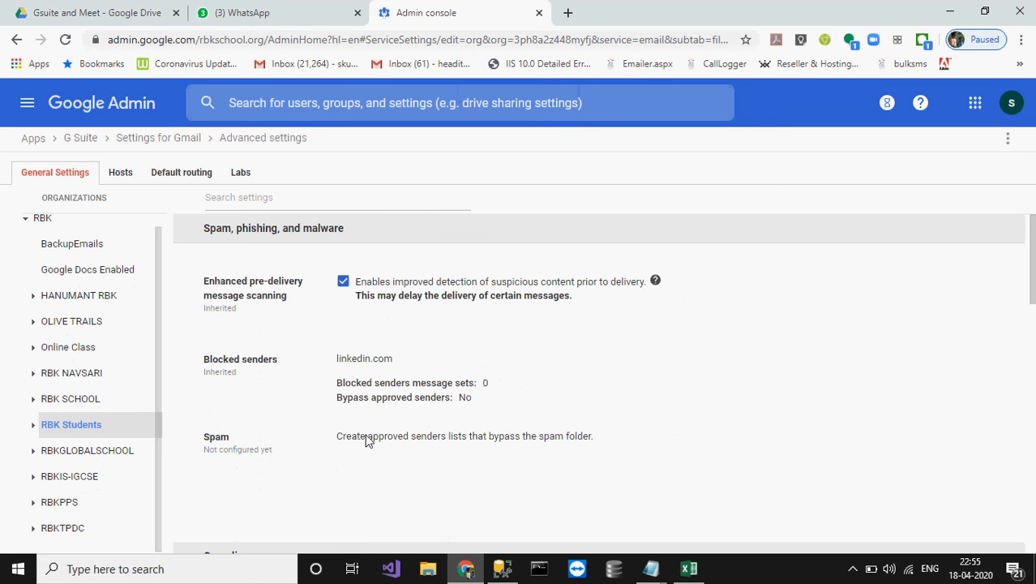
{"action": "scroll", "coordinate": [365, 441], "scroll_direction": "down", "scroll_amount": 5}
{"action": "scroll", "coordinate": [366, 436], "scroll_direction": "down", "scroll_amount": 1}
{"action": "scroll", "coordinate": [366, 435], "scroll_direction": "up", "scroll_amount": 1}
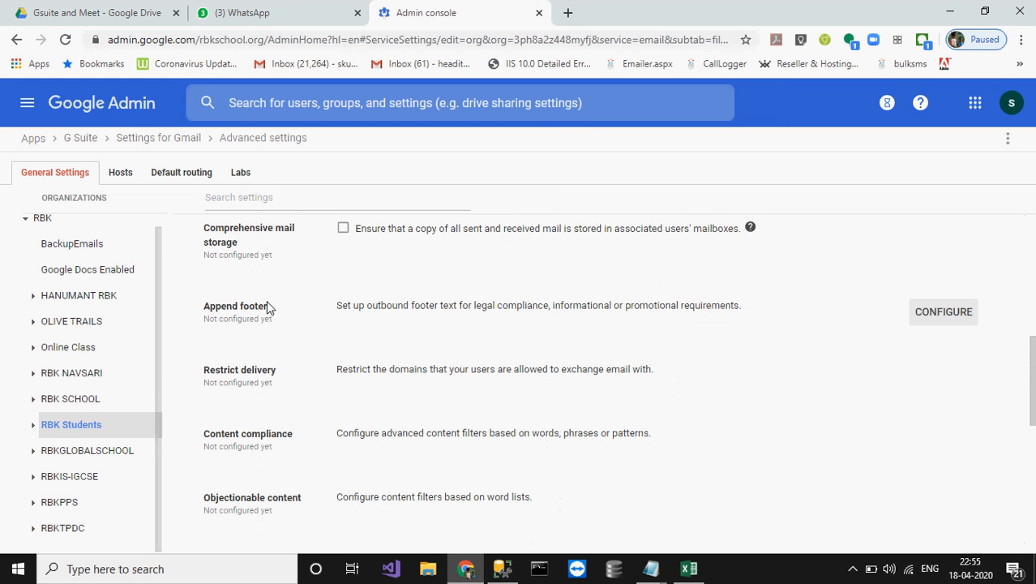
Step: Highlight the Append footer setting name and continue down to the Routing section
{"action": "left_click_drag", "start_coordinate": [269, 307], "coordinate": [205, 305]}
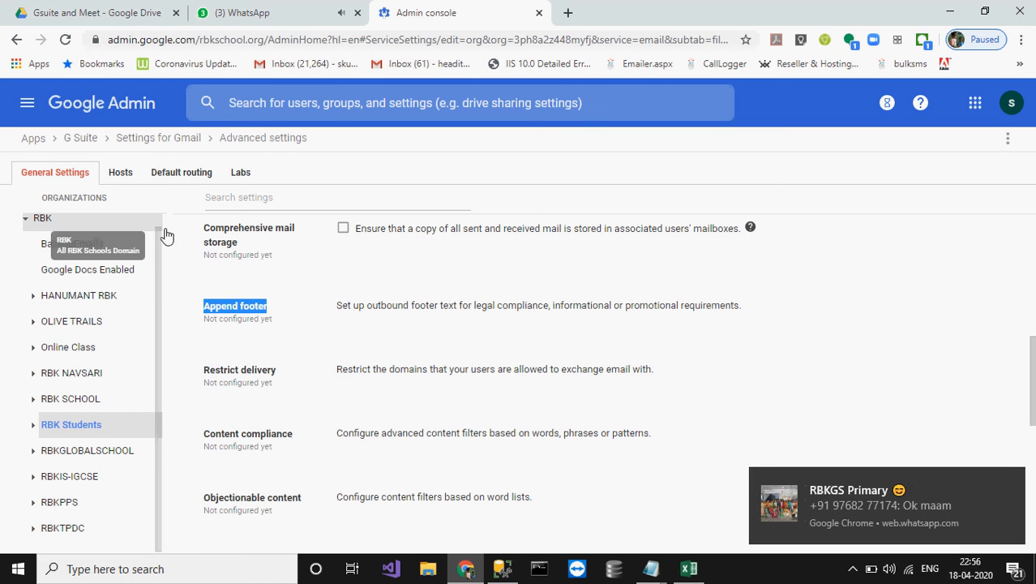
{"action": "mouse_move", "coordinate": [335, 326]}
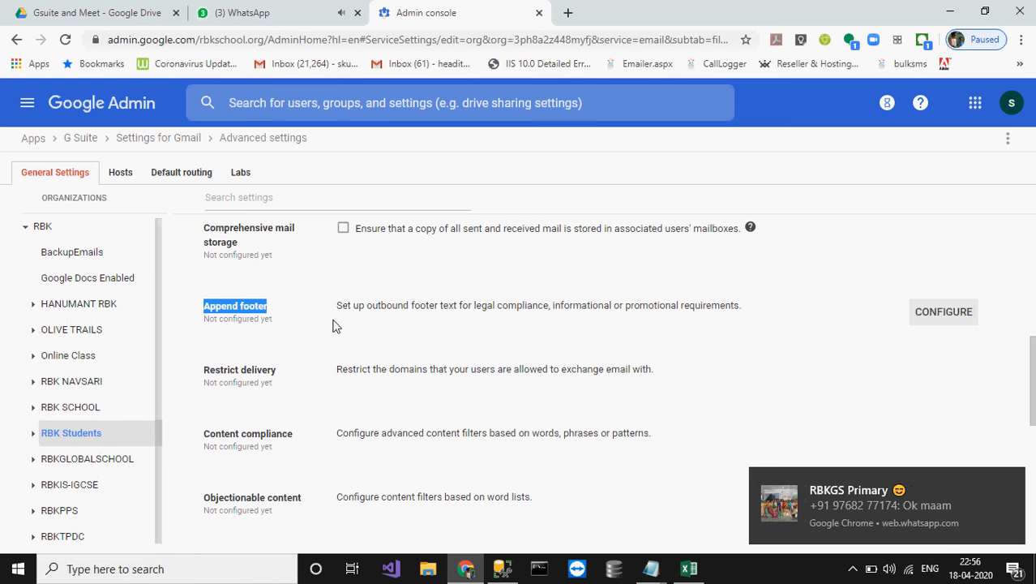
{"action": "scroll", "coordinate": [316, 364], "scroll_direction": "down", "scroll_amount": 1}
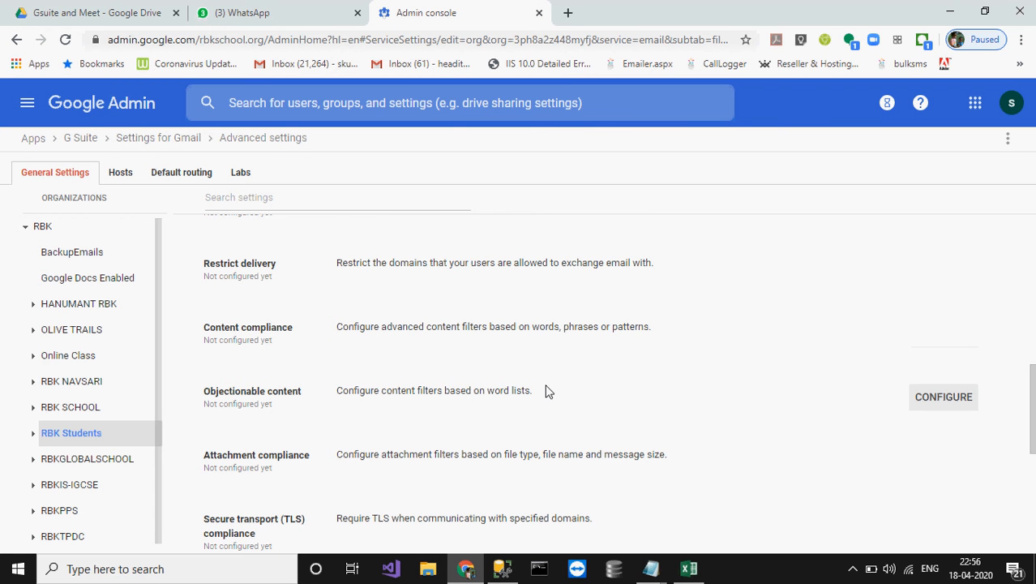
{"action": "scroll", "coordinate": [549, 392], "scroll_direction": "down", "scroll_amount": 2}
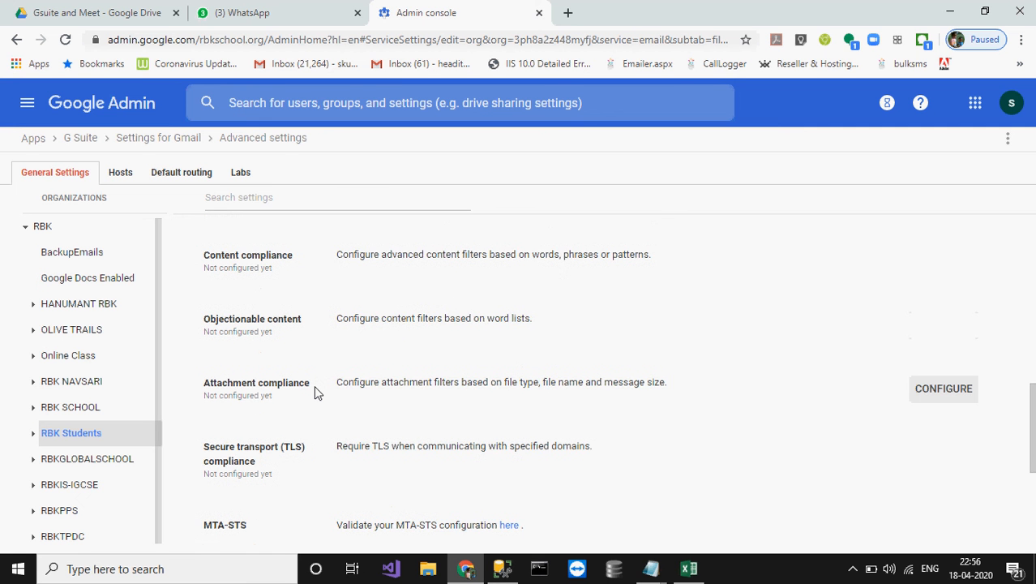
{"action": "scroll", "coordinate": [317, 392], "scroll_direction": "down", "scroll_amount": 1}
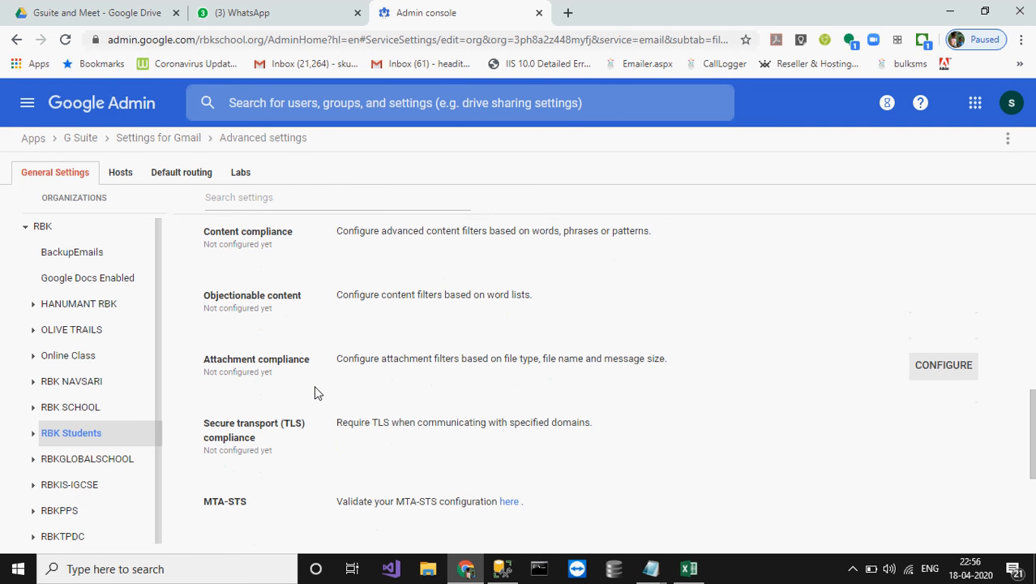
{"action": "scroll", "coordinate": [412, 454], "scroll_direction": "down", "scroll_amount": 3}
{"action": "scroll", "coordinate": [412, 450], "scroll_direction": "down", "scroll_amount": 3}
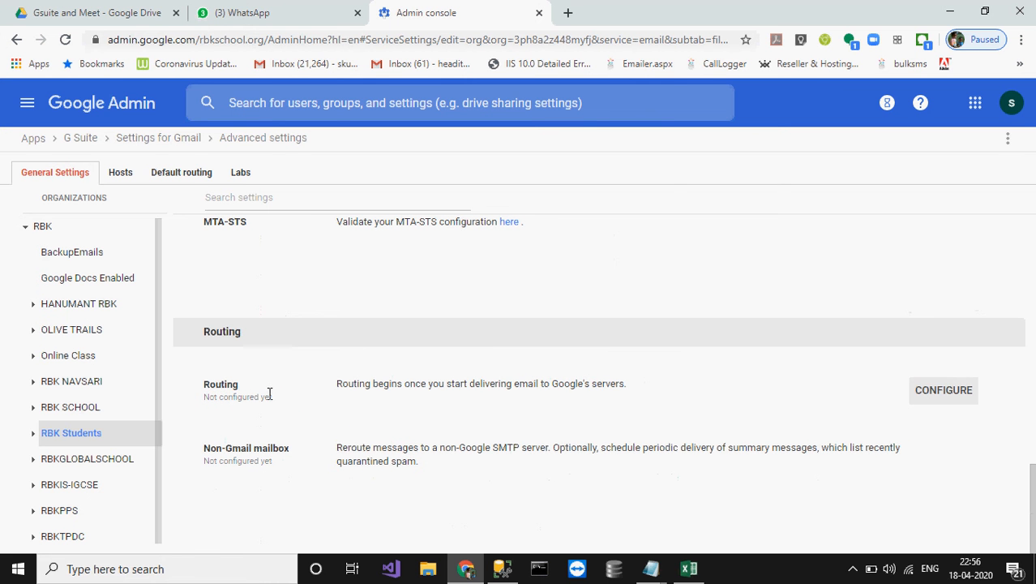
Step: Expand RBK Students and select RBK School Mira Road to see its All In and Out Blocked rule
{"action": "left_click", "coordinate": [34, 437]}
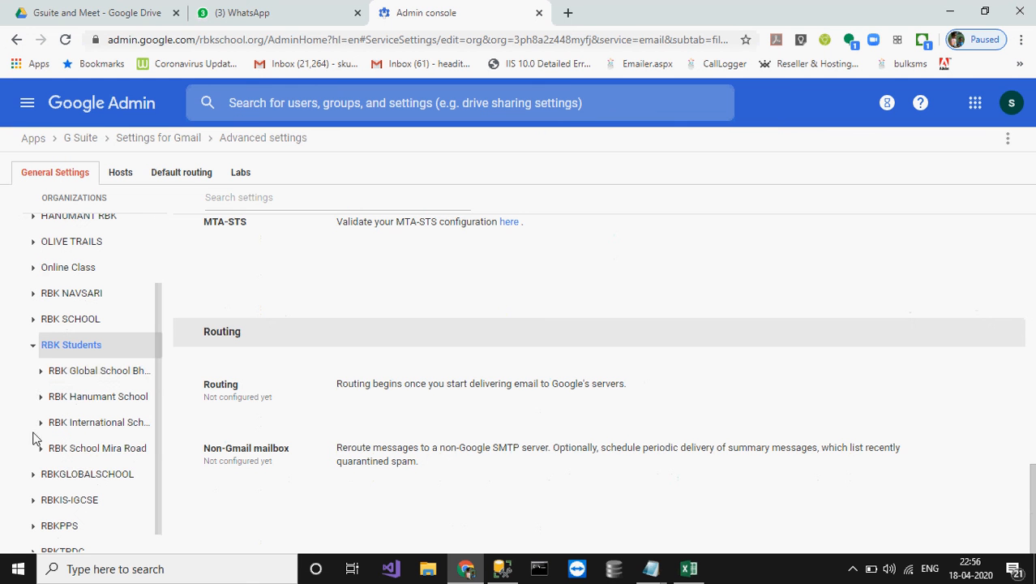
{"action": "left_click", "coordinate": [110, 454]}
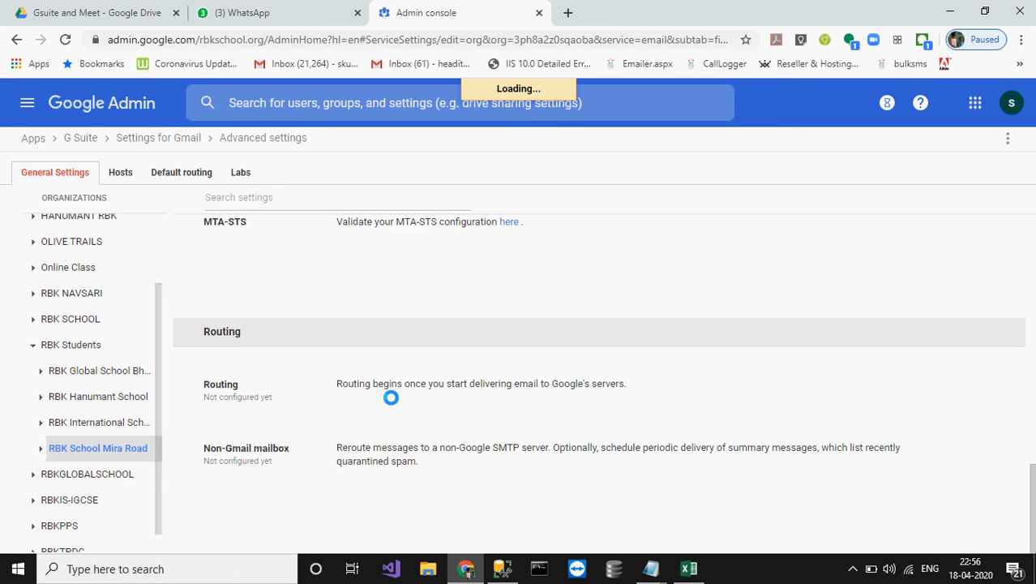
{"action": "mouse_move", "coordinate": [247, 393]}
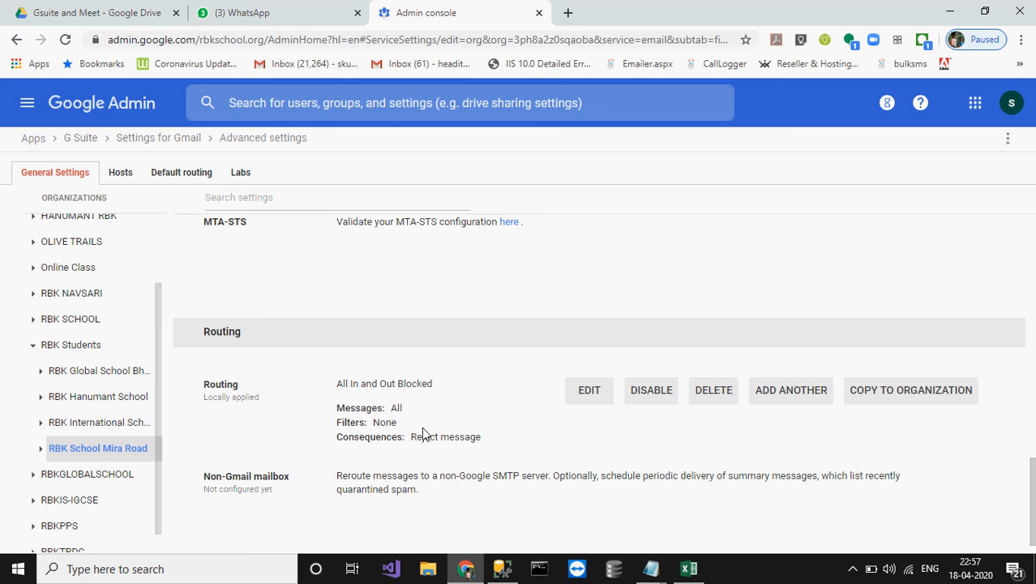
{"action": "left_click", "coordinate": [590, 391]}
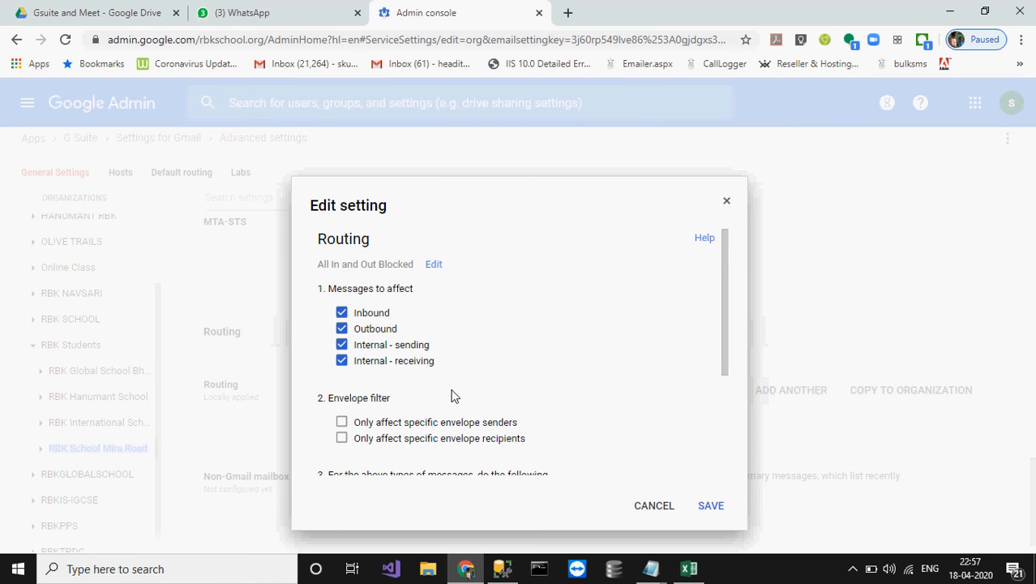
{"action": "scroll", "coordinate": [453, 396], "scroll_direction": "down", "scroll_amount": 3}
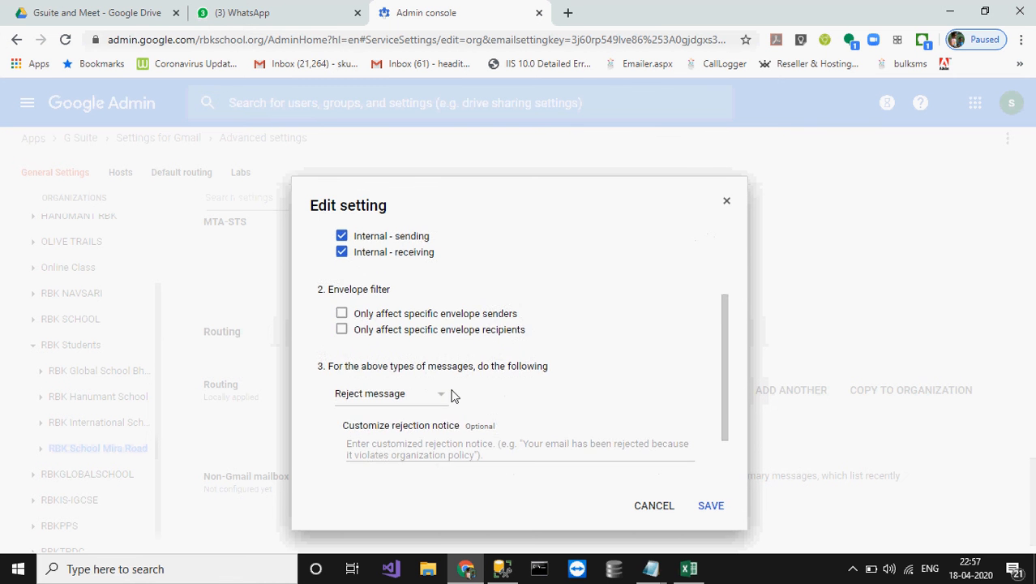
{"action": "scroll", "coordinate": [453, 396], "scroll_direction": "up", "scroll_amount": 1}
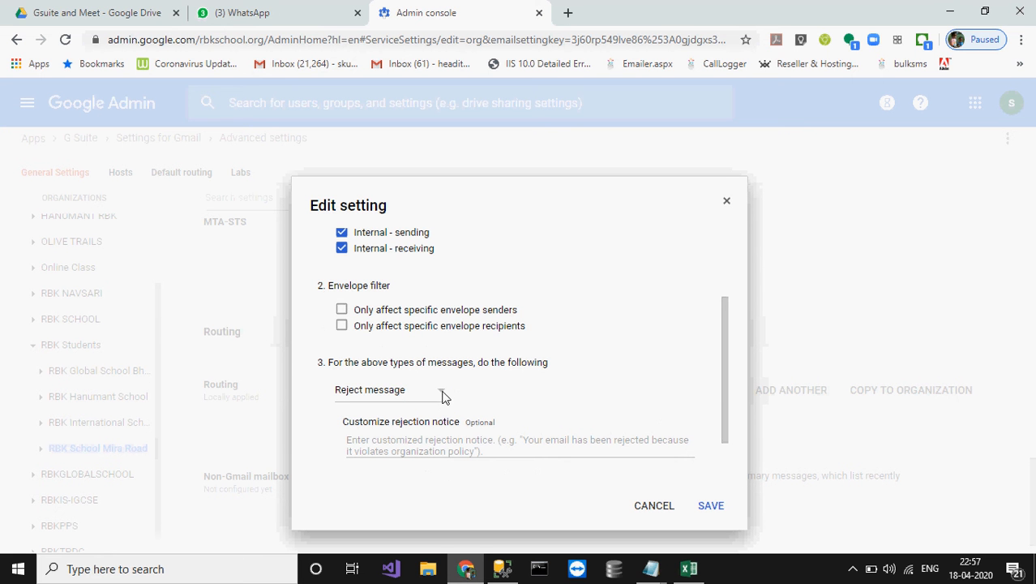
{"action": "left_click", "coordinate": [395, 446]}
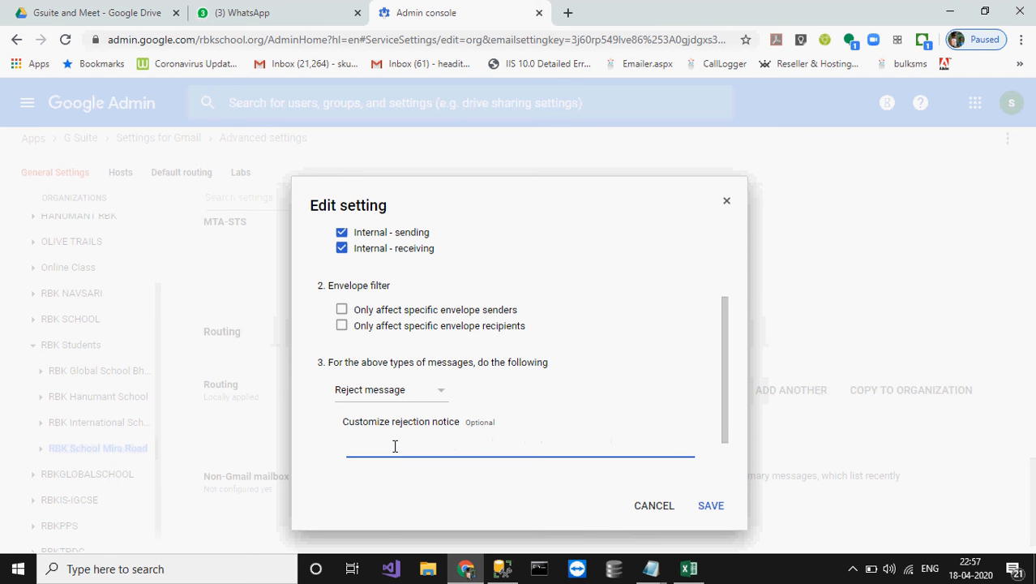
{"action": "scroll", "coordinate": [395, 446], "scroll_direction": "down", "scroll_amount": 1}
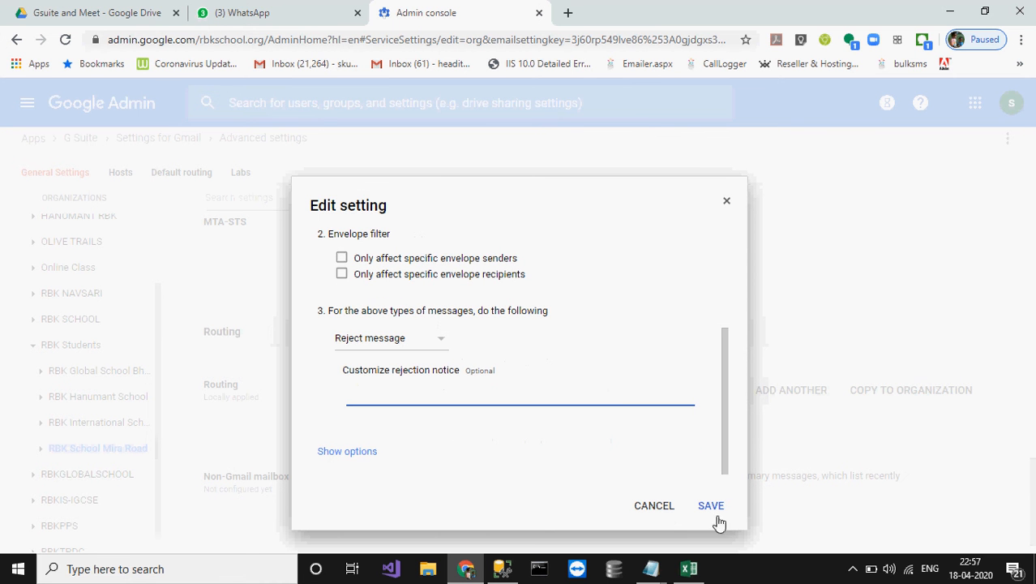
{"action": "left_click", "coordinate": [654, 506]}
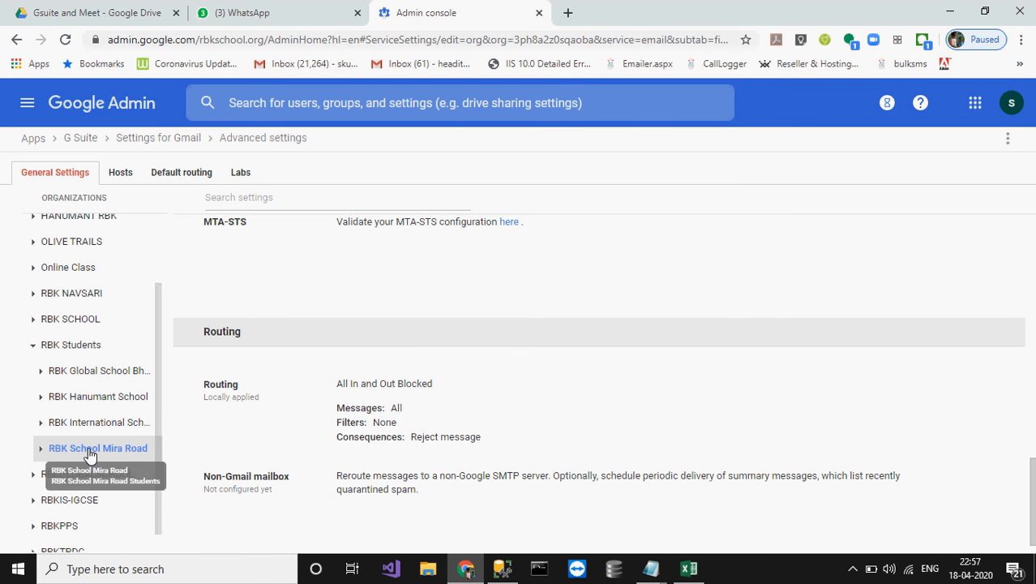
{"action": "mouse_move", "coordinate": [411, 444]}
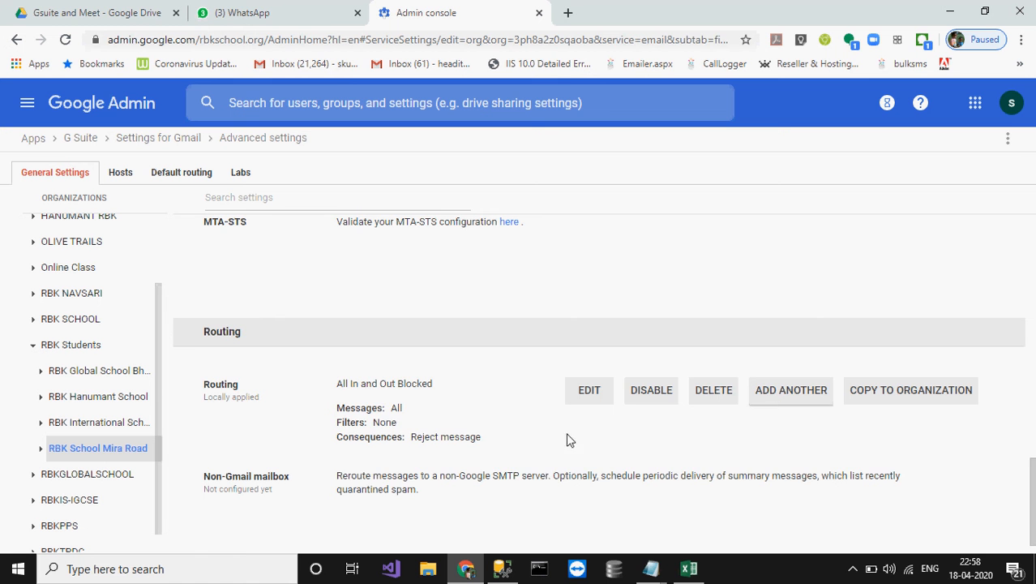
{"action": "scroll", "coordinate": [527, 445], "scroll_direction": "down", "scroll_amount": 1}
{"action": "scroll", "coordinate": [527, 446], "scroll_direction": "up", "scroll_amount": 1}
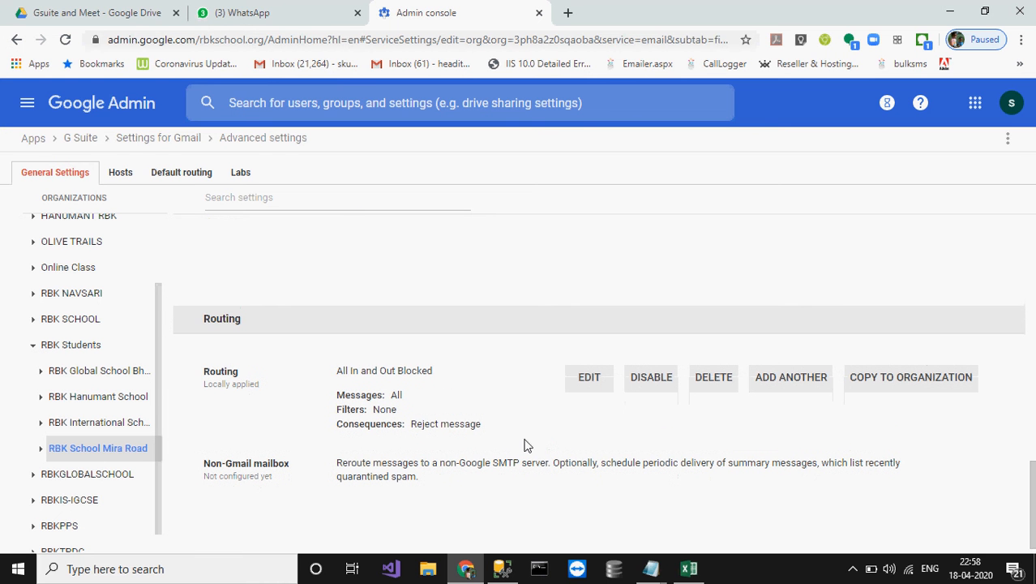
{"action": "left_click_drag", "start_coordinate": [411, 424], "coordinate": [483, 429]}
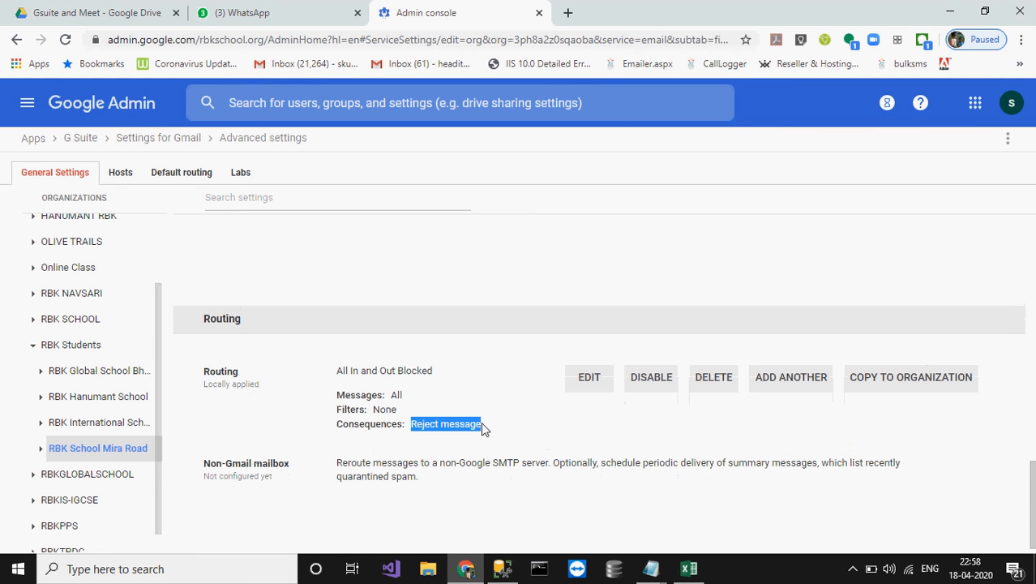
{"action": "left_click", "coordinate": [484, 428]}
{"action": "left_click_drag", "start_coordinate": [483, 426], "coordinate": [411, 430]}
{"action": "left_click", "coordinate": [771, 382]}
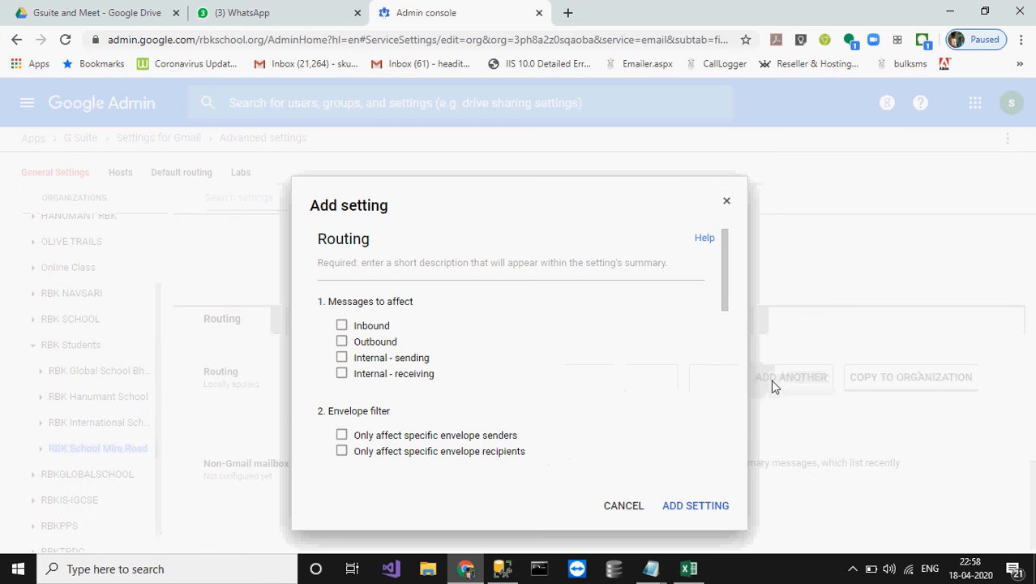
{"action": "left_click", "coordinate": [343, 327]}
{"action": "left_click", "coordinate": [342, 341]}
{"action": "left_click", "coordinate": [343, 359]}
{"action": "left_click", "coordinate": [342, 375]}
{"action": "scroll", "coordinate": [481, 395], "scroll_direction": "down", "scroll_amount": 1}
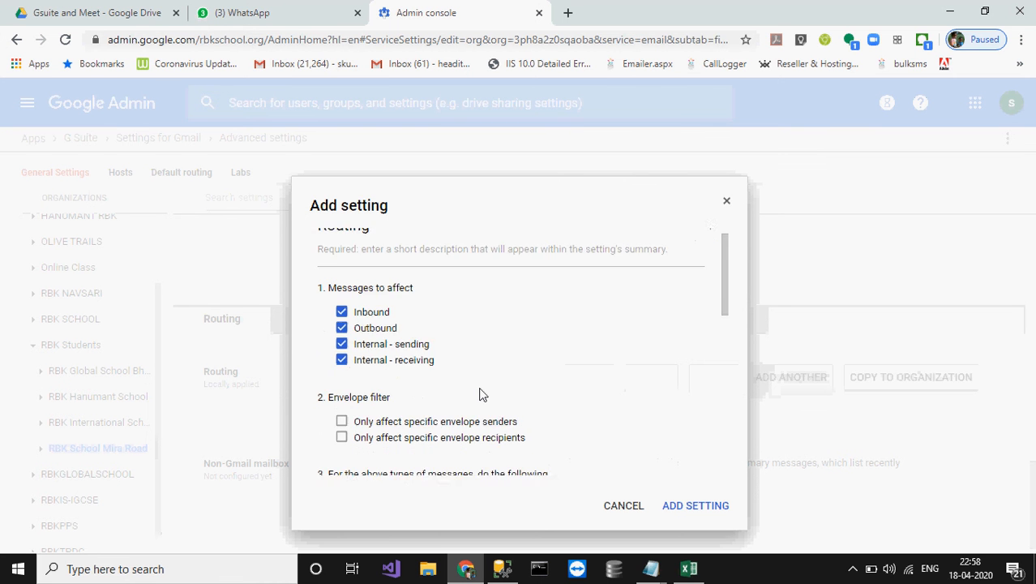
{"action": "scroll", "coordinate": [480, 394], "scroll_direction": "down", "scroll_amount": 1}
{"action": "scroll", "coordinate": [480, 395], "scroll_direction": "down", "scroll_amount": 1}
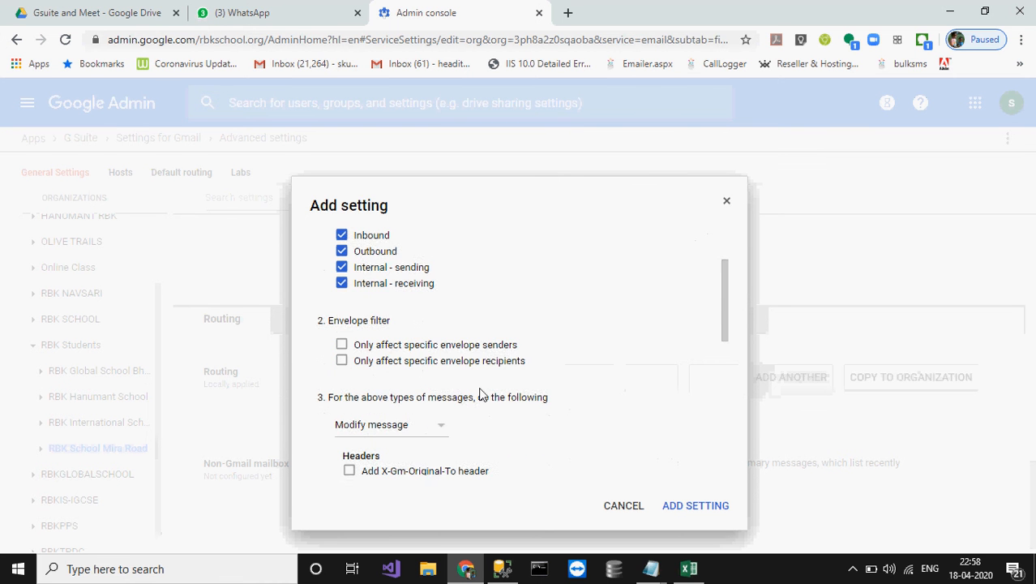
{"action": "scroll", "coordinate": [480, 395], "scroll_direction": "down", "scroll_amount": 2}
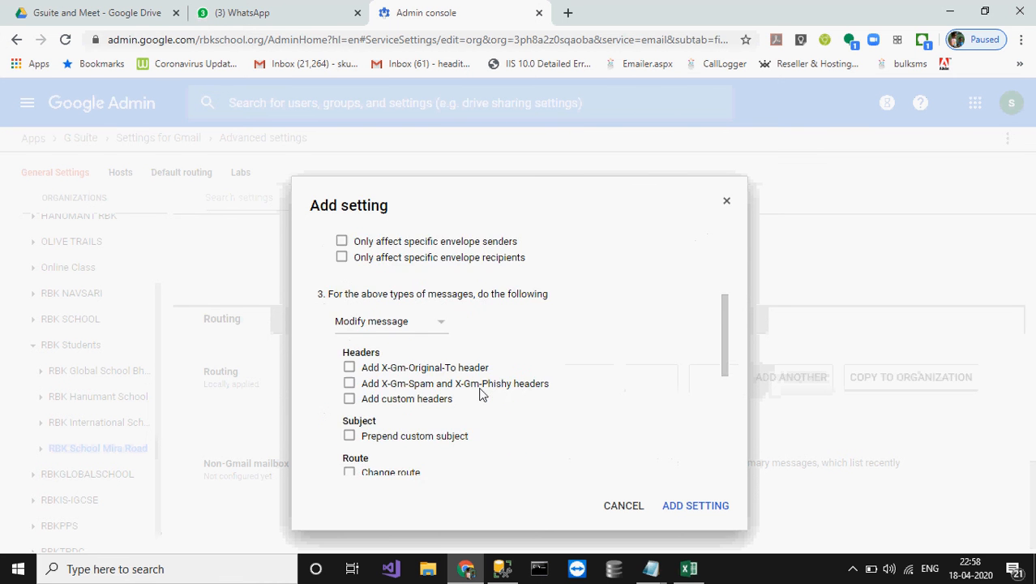
{"action": "scroll", "coordinate": [480, 395], "scroll_direction": "up", "scroll_amount": 2}
{"action": "scroll", "coordinate": [480, 395], "scroll_direction": "down", "scroll_amount": 1}
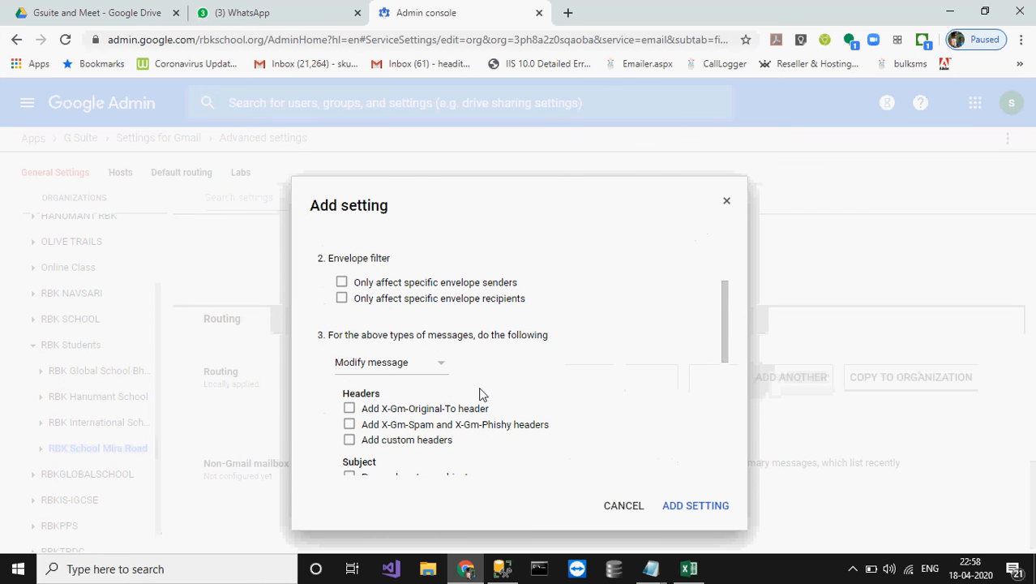
{"action": "left_click", "coordinate": [435, 368]}
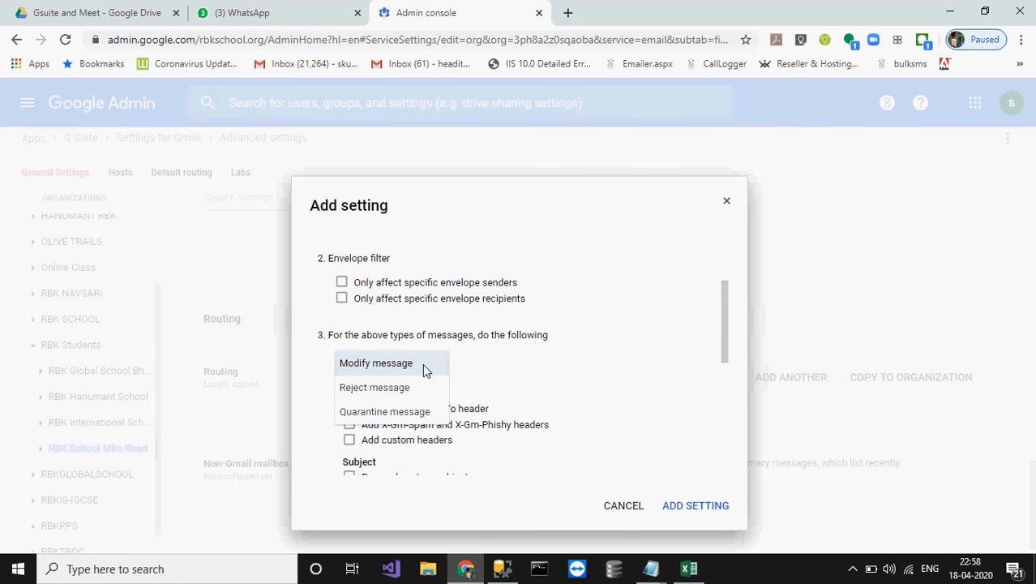
{"action": "left_click", "coordinate": [438, 364]}
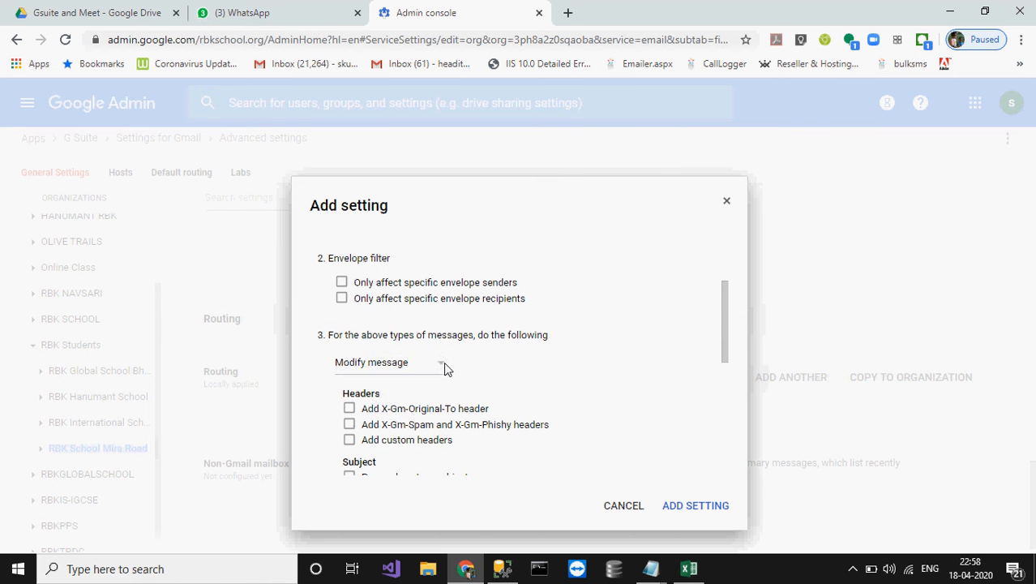
{"action": "scroll", "coordinate": [488, 372], "scroll_direction": "down", "scroll_amount": 2}
{"action": "scroll", "coordinate": [488, 372], "scroll_direction": "down", "scroll_amount": 3}
{"action": "scroll", "coordinate": [489, 370], "scroll_direction": "up", "scroll_amount": 1}
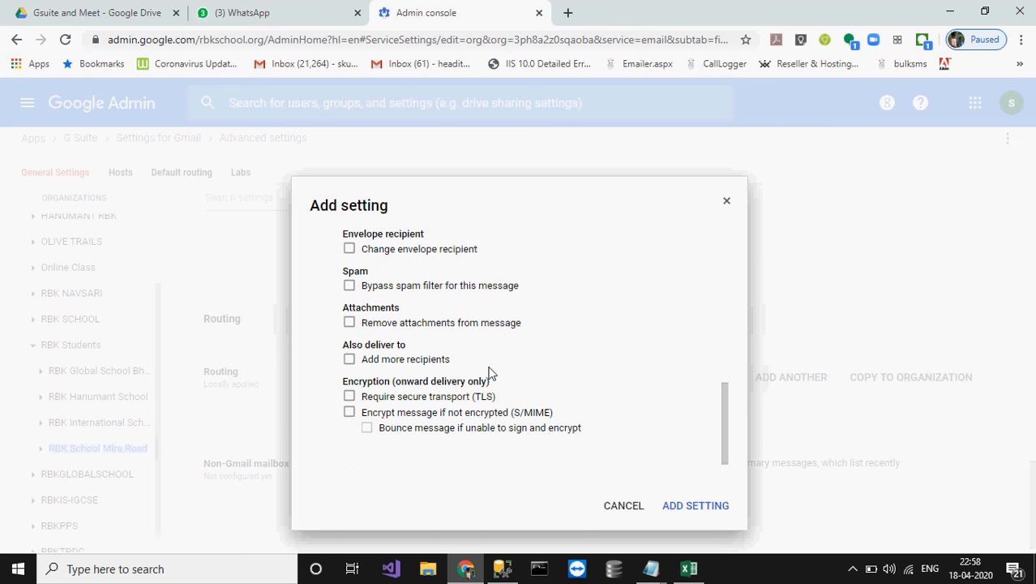
{"action": "left_click", "coordinate": [350, 360]}
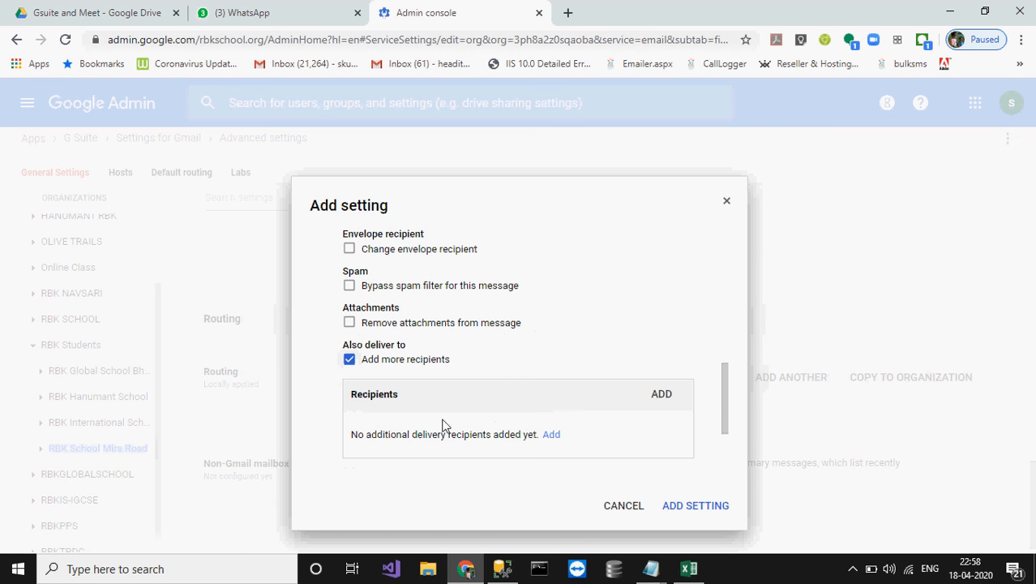
{"action": "left_click", "coordinate": [552, 435]}
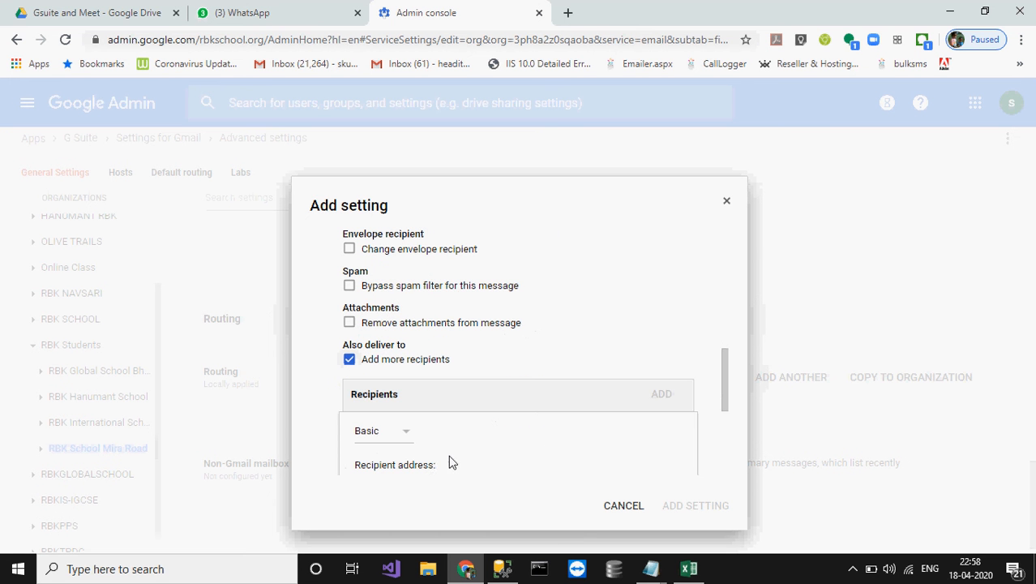
{"action": "left_click", "coordinate": [387, 417]}
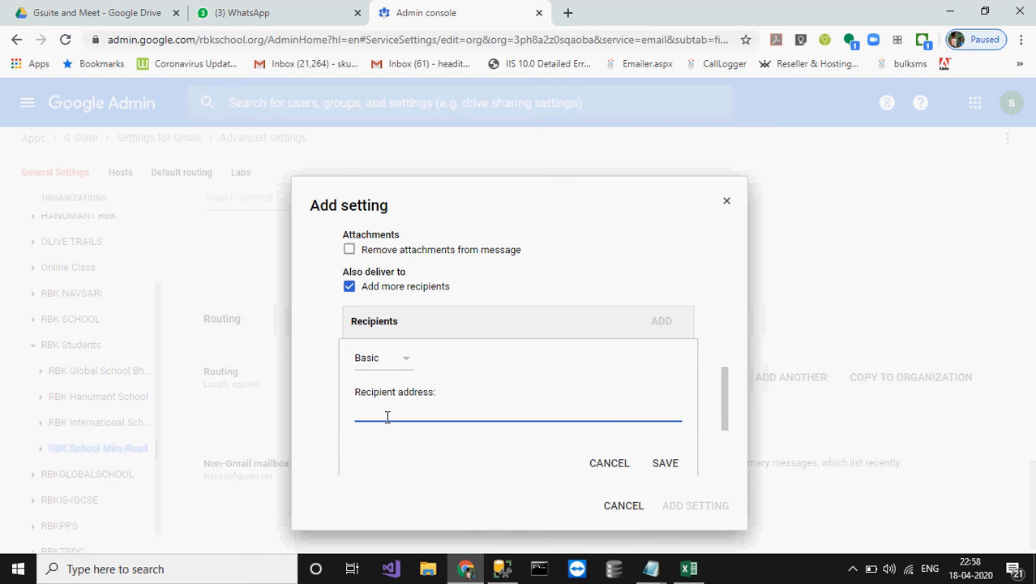
{"action": "left_click", "coordinate": [608, 469]}
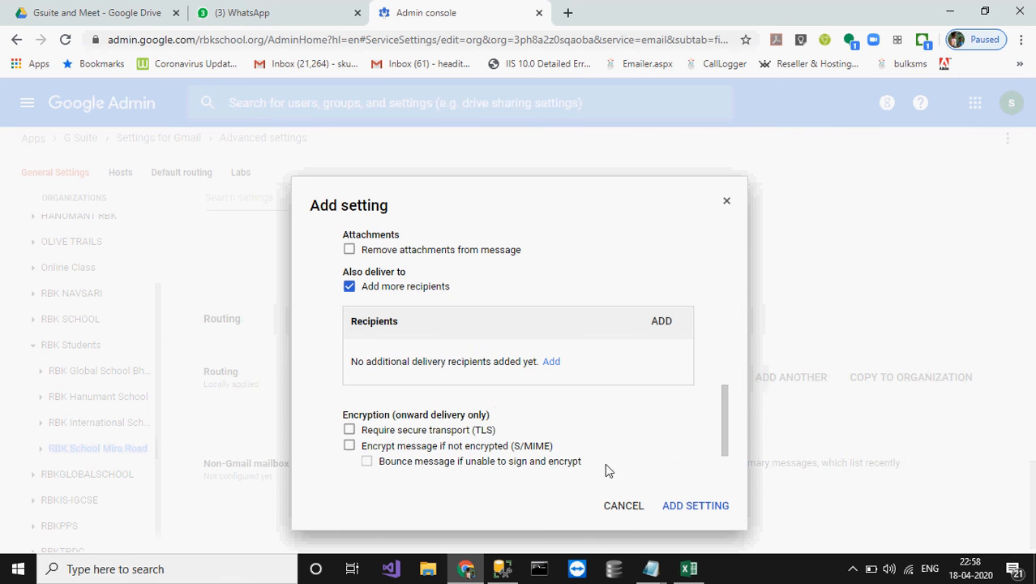
{"action": "scroll", "coordinate": [478, 435], "scroll_direction": "down", "scroll_amount": 1}
{"action": "scroll", "coordinate": [478, 435], "scroll_direction": "up", "scroll_amount": 3}
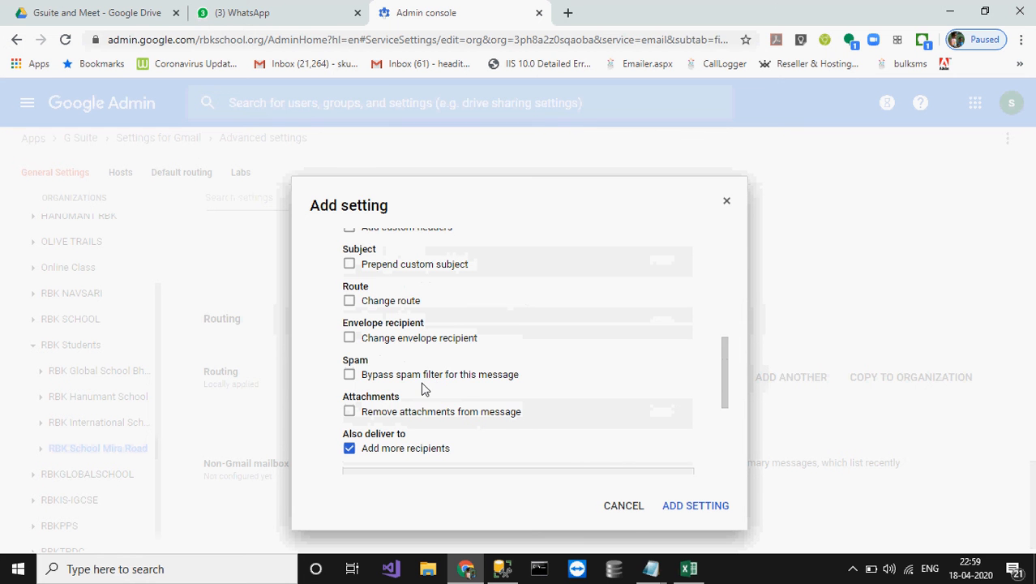
{"action": "scroll", "coordinate": [422, 390], "scroll_direction": "up", "scroll_amount": 1}
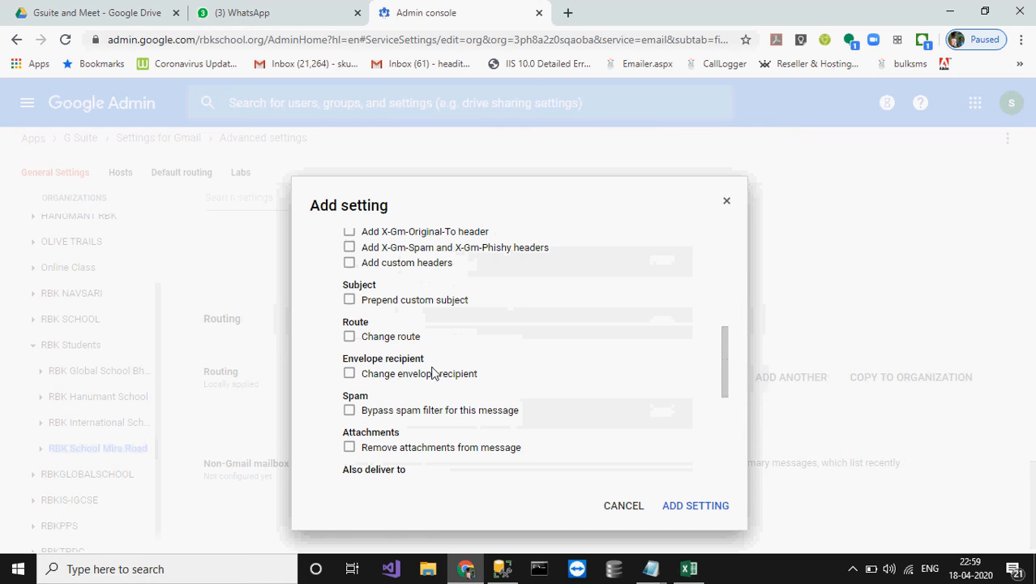
{"action": "scroll", "coordinate": [432, 373], "scroll_direction": "up", "scroll_amount": 1}
{"action": "scroll", "coordinate": [432, 373], "scroll_direction": "up", "scroll_amount": 3}
{"action": "scroll", "coordinate": [432, 373], "scroll_direction": "up", "scroll_amount": 2}
{"action": "scroll", "coordinate": [432, 370], "scroll_direction": "down", "scroll_amount": 10}
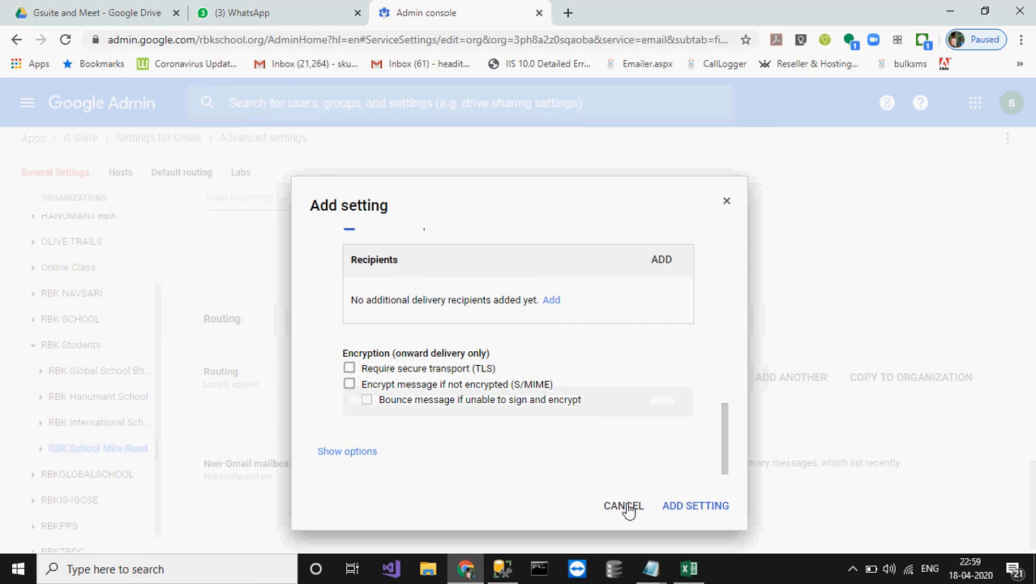
{"action": "left_click", "coordinate": [623, 507]}
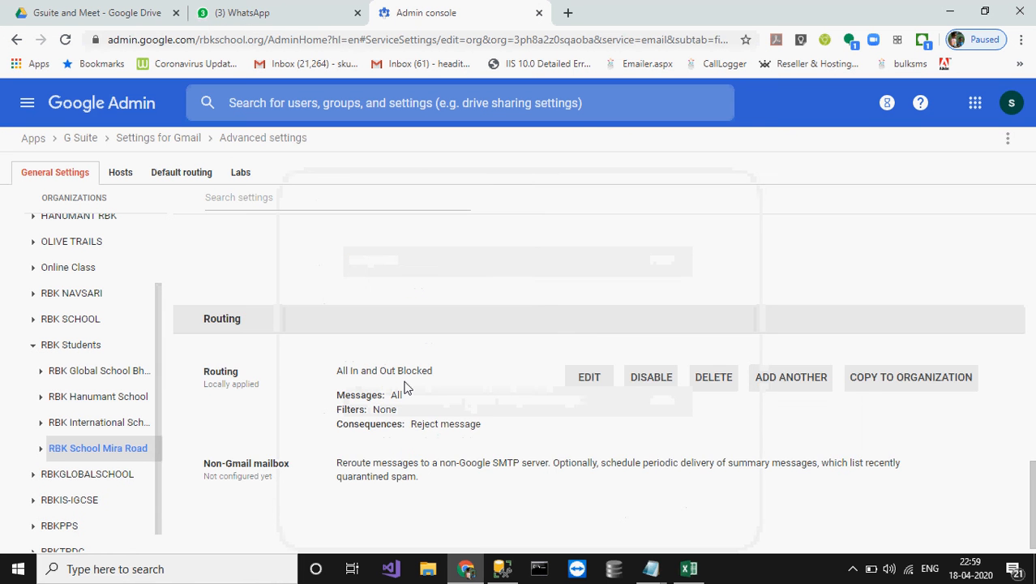
Step: Scroll back up to Spam, phishing, and malware and open the main navigation drawer
{"action": "scroll", "coordinate": [408, 388], "scroll_direction": "down", "scroll_amount": 1}
{"action": "scroll", "coordinate": [408, 388], "scroll_direction": "up", "scroll_amount": 4}
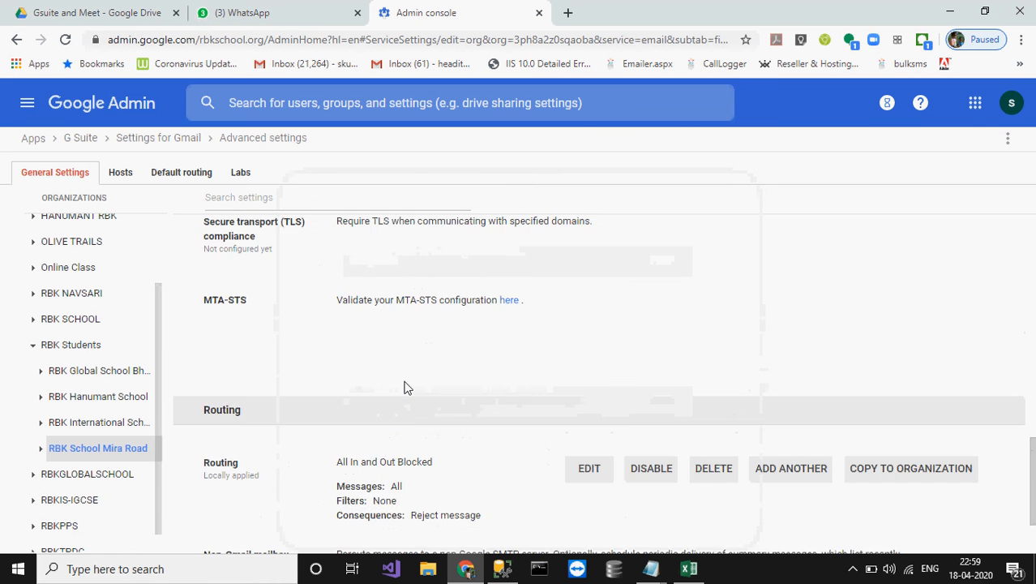
{"action": "scroll", "coordinate": [407, 387], "scroll_direction": "up", "scroll_amount": 6}
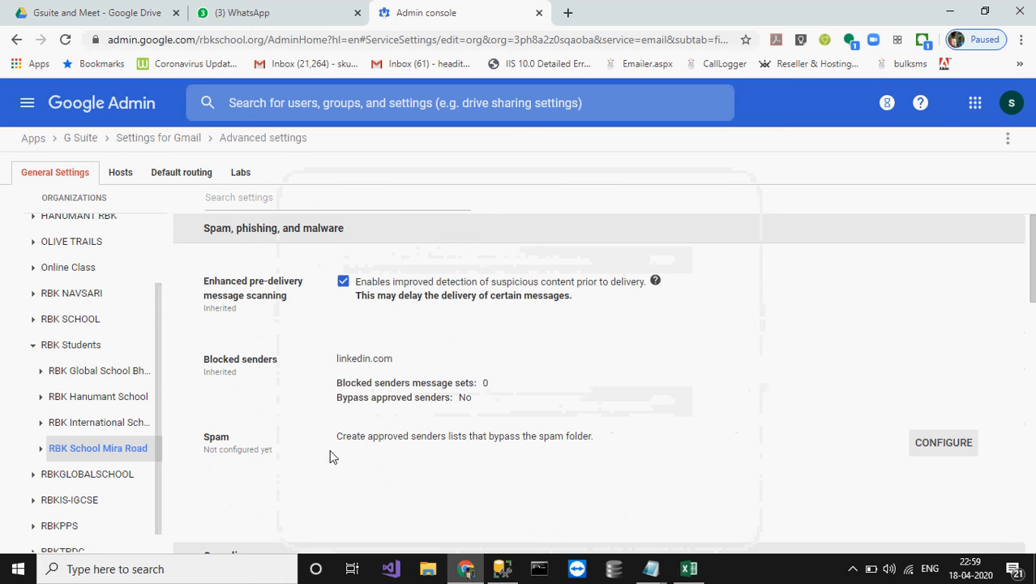
{"action": "scroll", "coordinate": [89, 365], "scroll_direction": "up", "scroll_amount": 2}
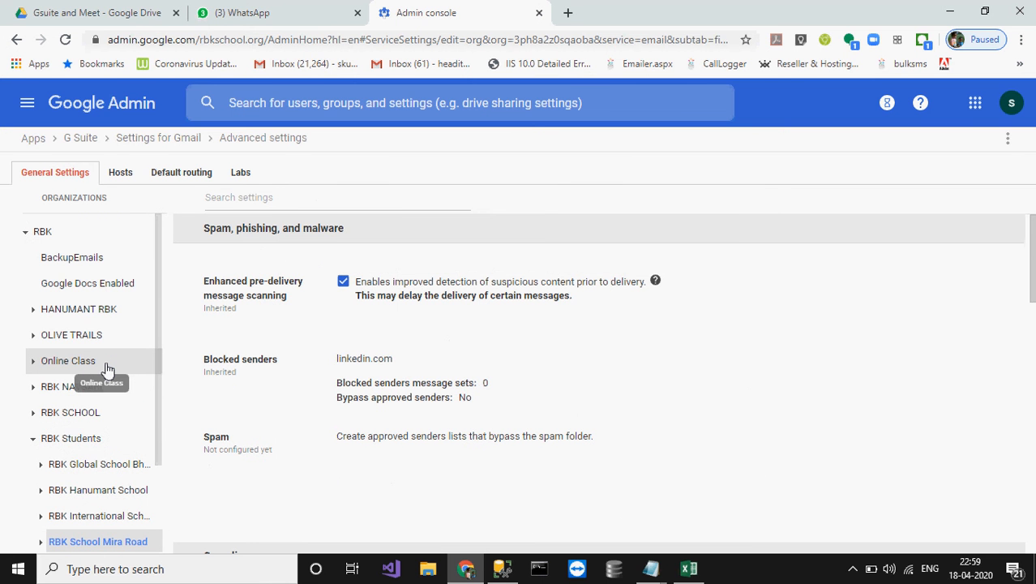
{"action": "left_click", "coordinate": [27, 106]}
{"action": "mouse_move", "coordinate": [94, 244]}
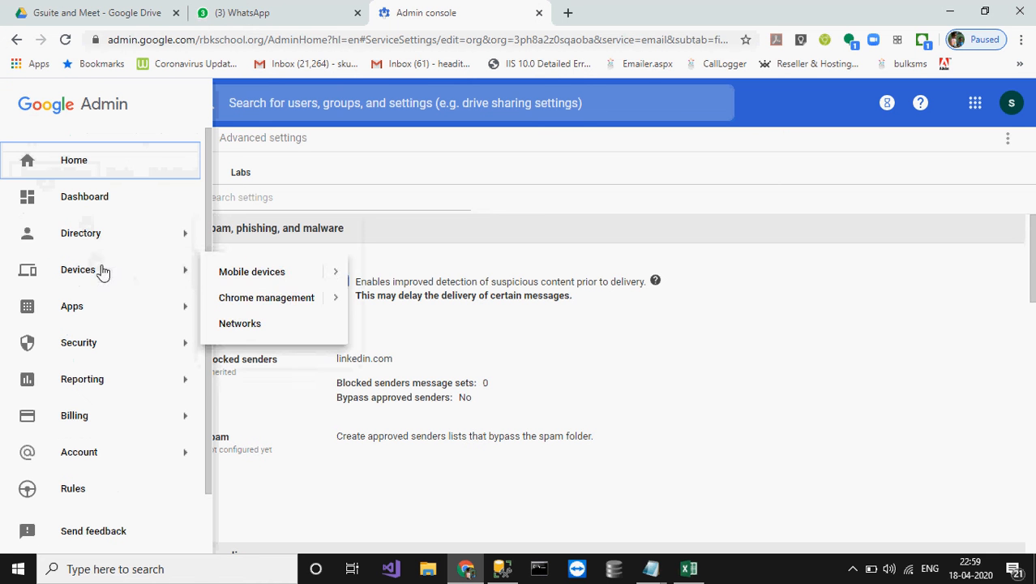
Step: Go to Apps, open G Suite, and scan its core services such as Drive and Docs and Gmail
{"action": "left_click", "coordinate": [70, 305]}
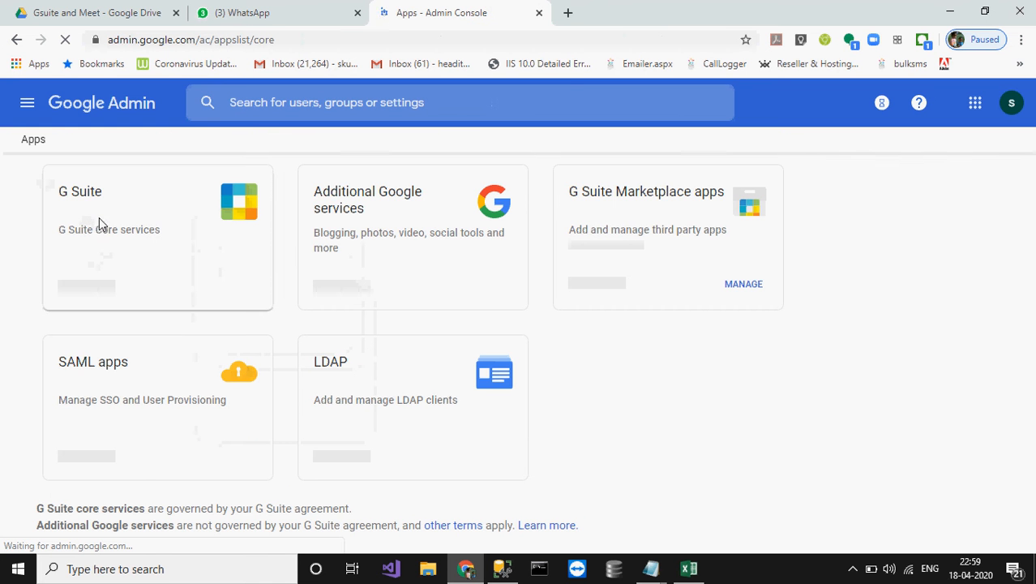
{"action": "left_click", "coordinate": [99, 224]}
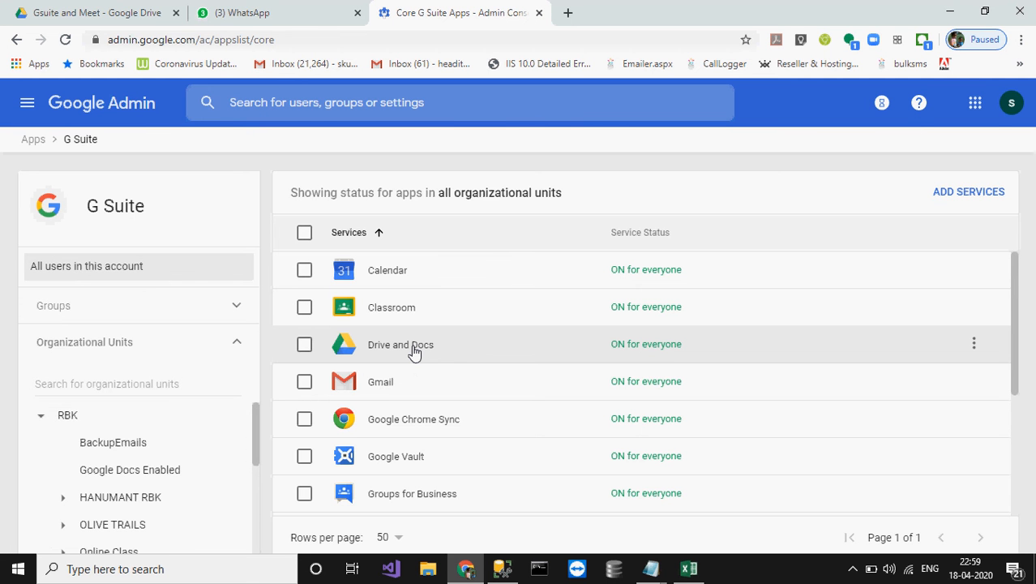
{"action": "scroll", "coordinate": [474, 428], "scroll_direction": "down", "scroll_amount": 2}
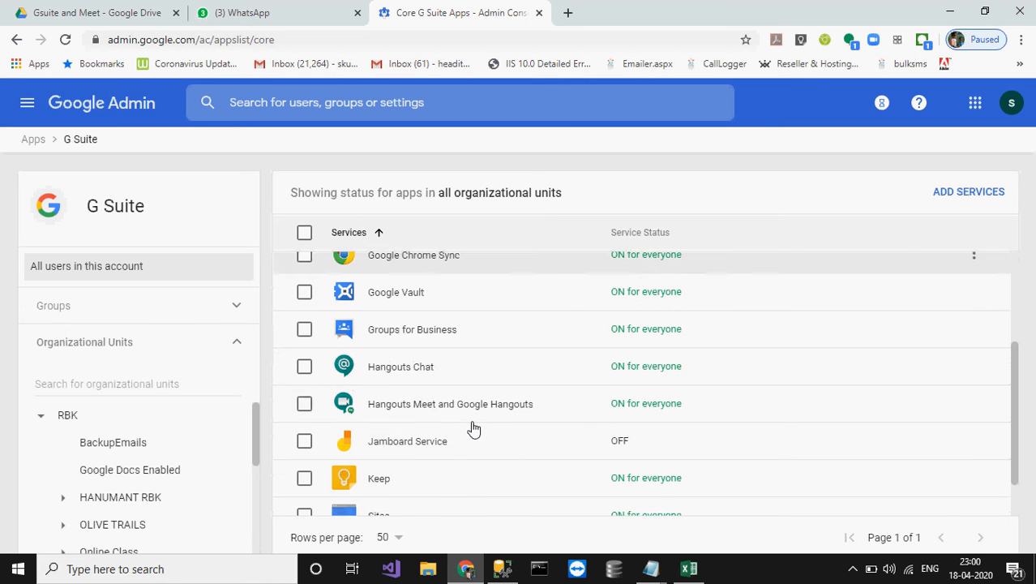
{"action": "scroll", "coordinate": [474, 427], "scroll_direction": "down", "scroll_amount": 1}
{"action": "scroll", "coordinate": [474, 427], "scroll_direction": "up", "scroll_amount": 2}
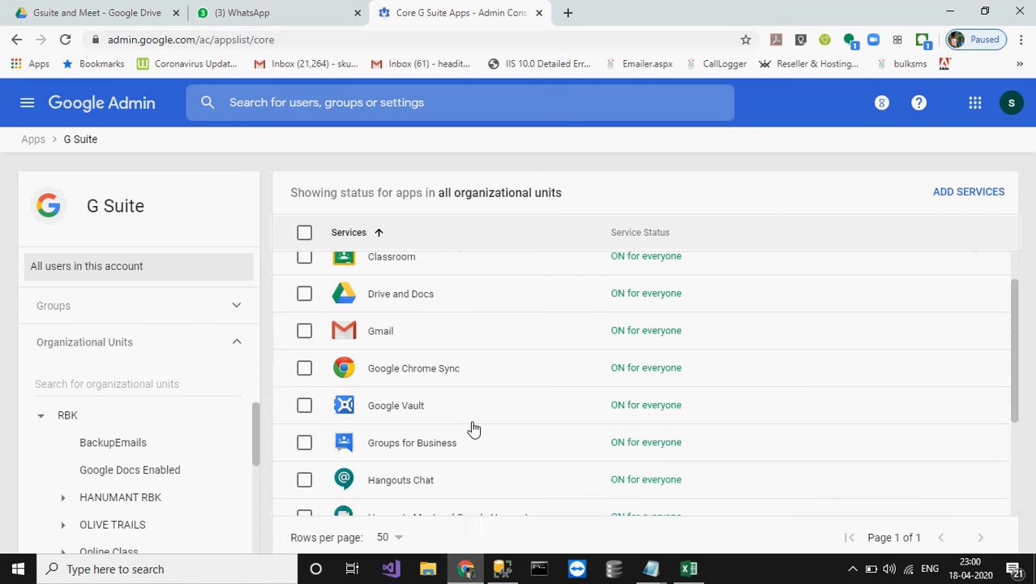
{"action": "scroll", "coordinate": [475, 427], "scroll_direction": "up", "scroll_amount": 1}
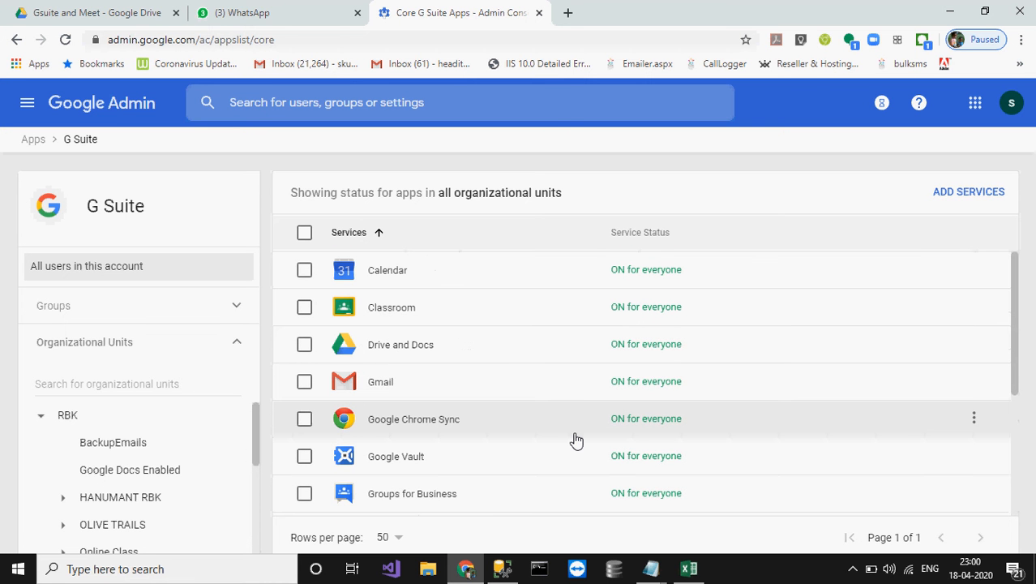